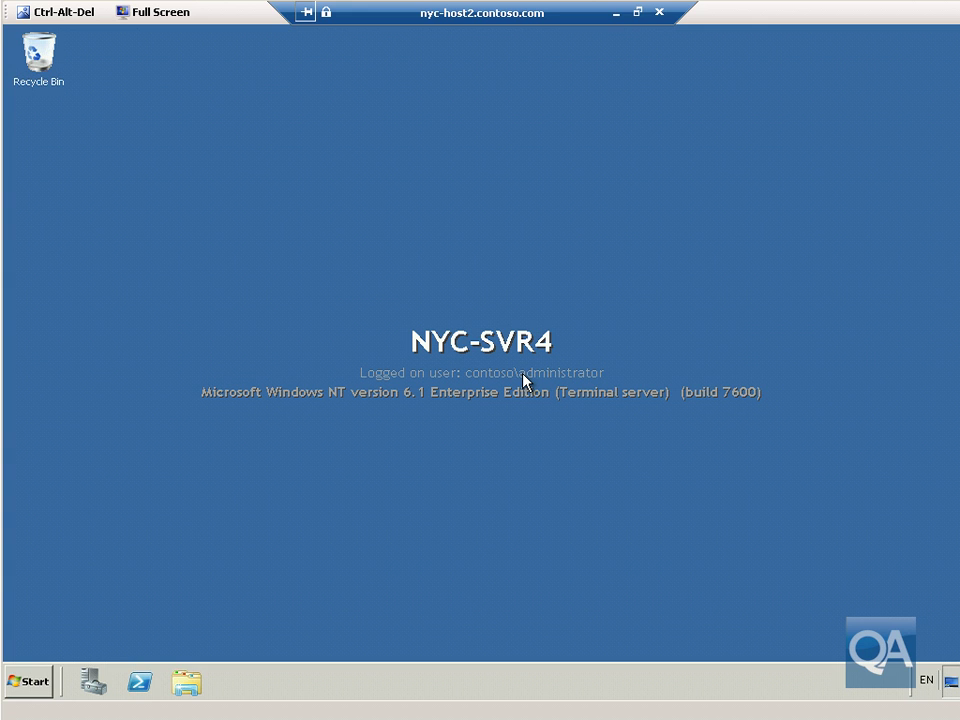
# Step: Open the Microsoft iSCSI Software Target administrative tool
pyautogui.click(30, 681)
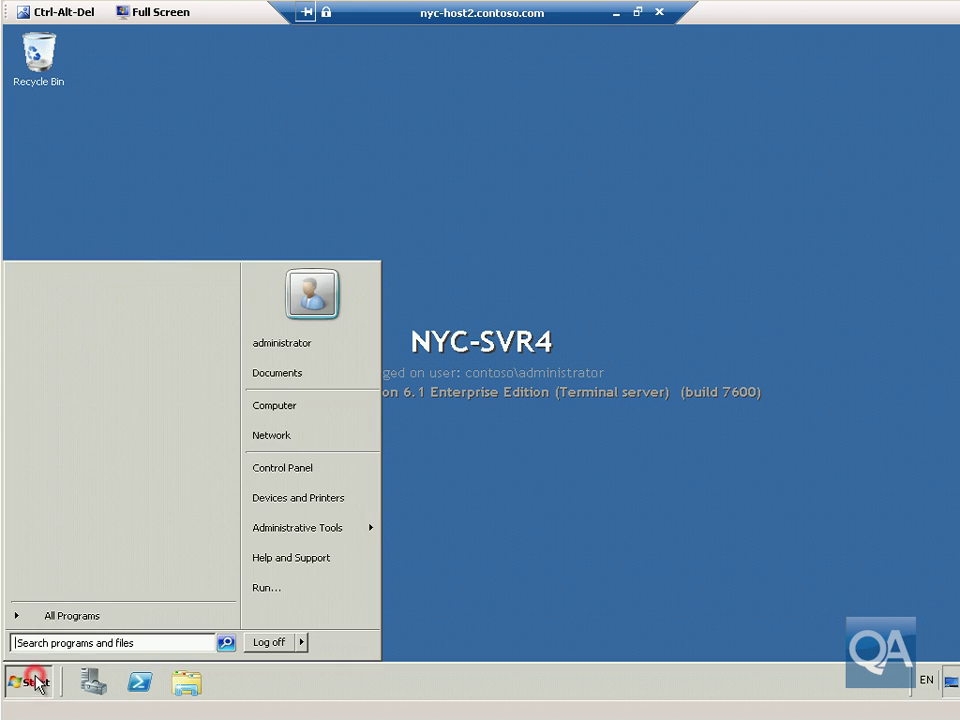
pyautogui.moveTo(283, 530)
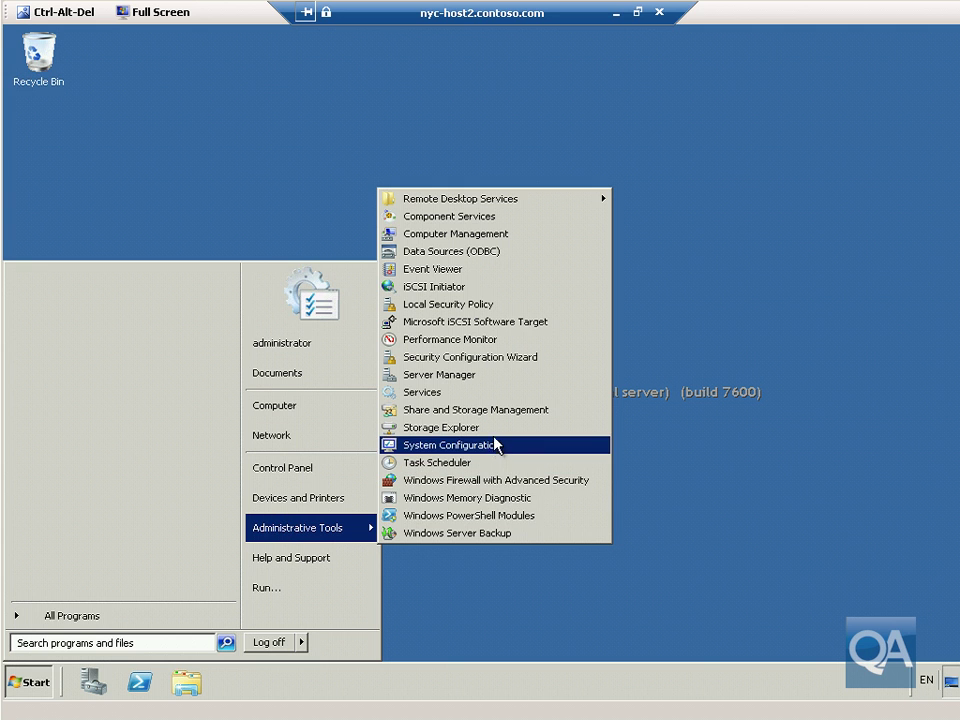
pyautogui.click(457, 328)
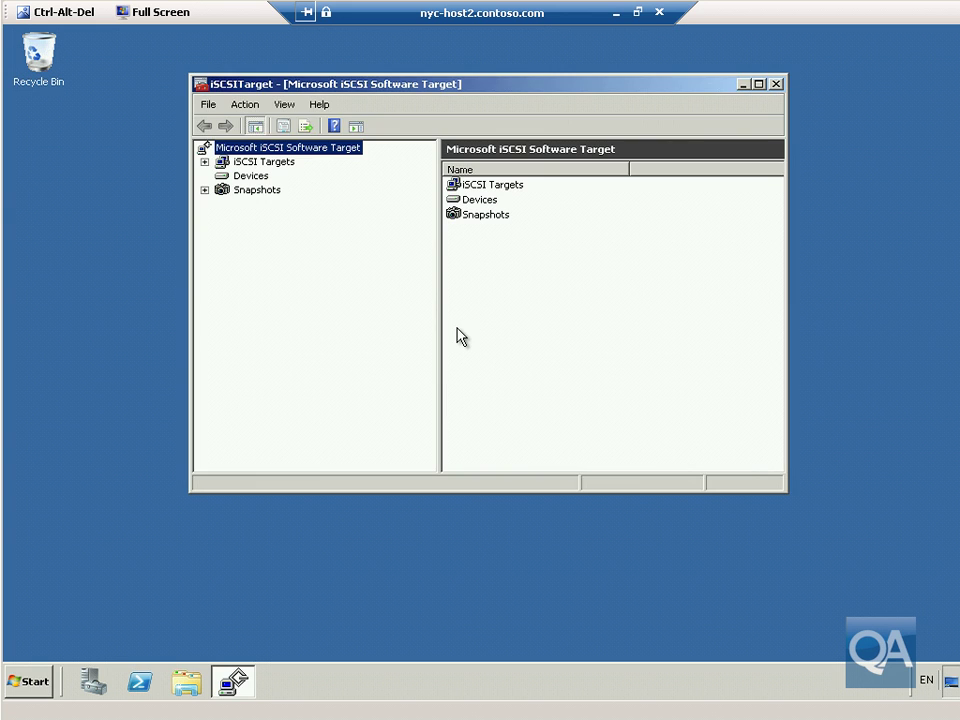
# Step: Start creating a new iSCSI target named LUN-01 without a description and proceed to the initiator identifiers
pyautogui.rightClick(276, 163)
pyautogui.click(320, 174)
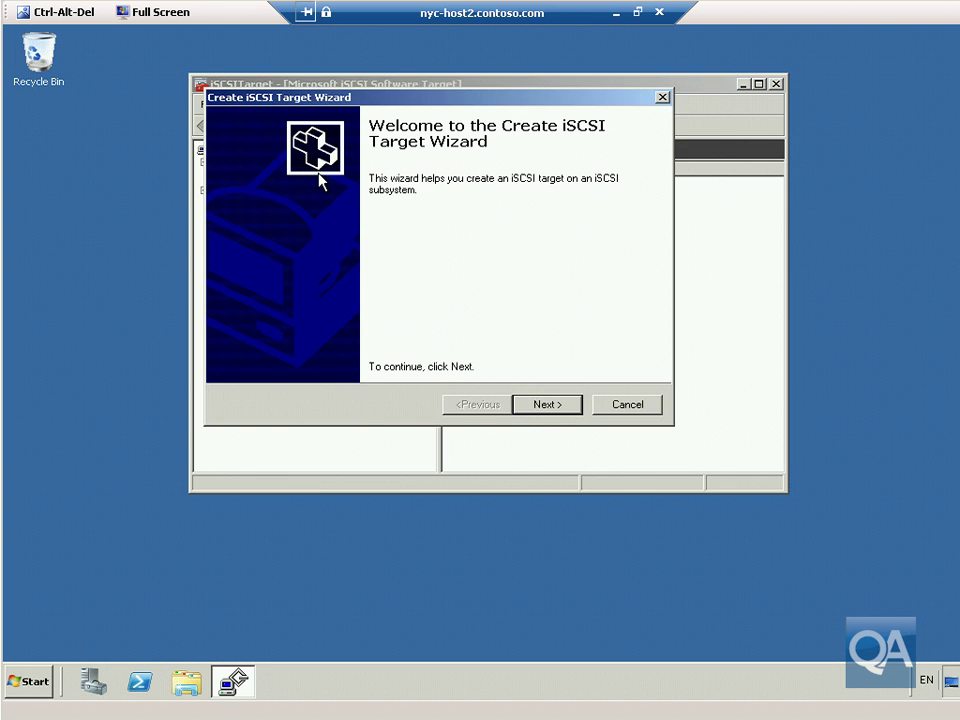
pyautogui.click(548, 406)
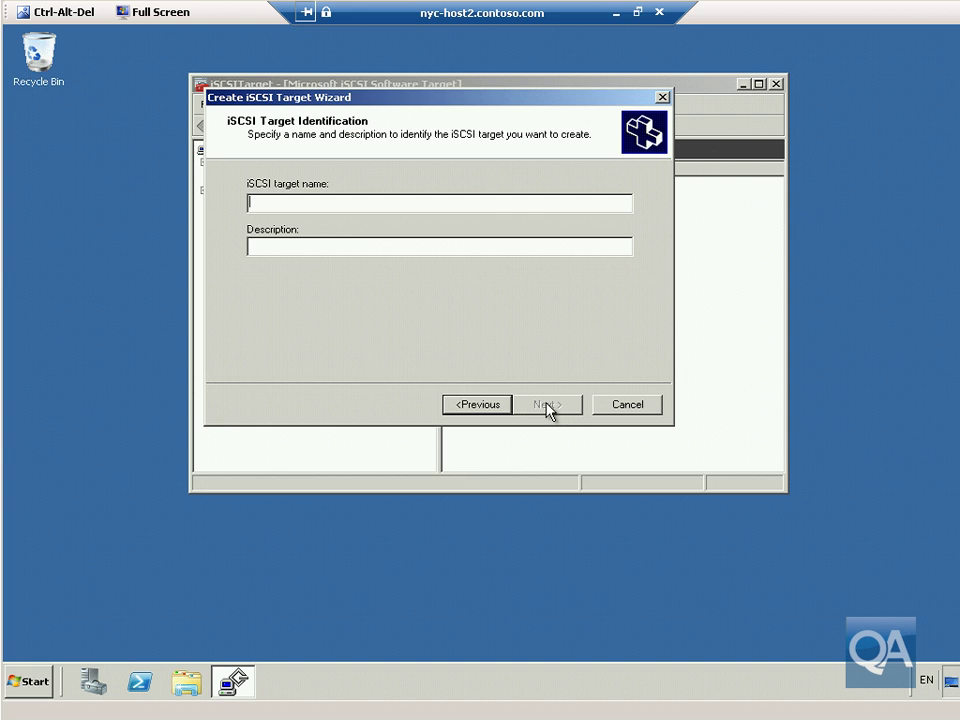
pyautogui.write('LUN-01')
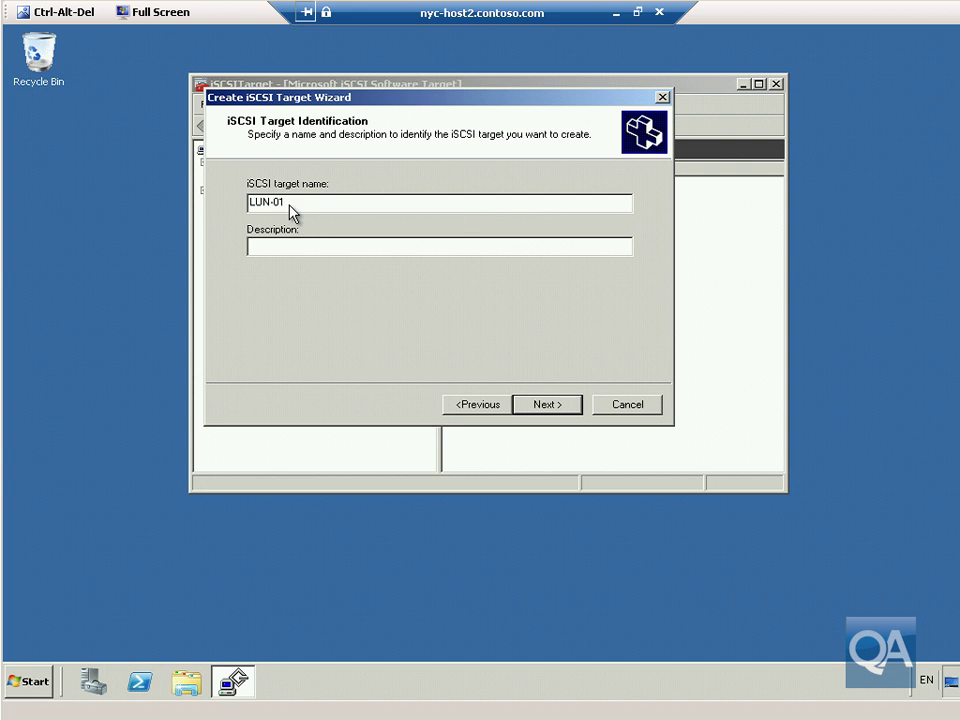
pyautogui.click(548, 405)
pyautogui.click(548, 405)
pyautogui.click(545, 405)
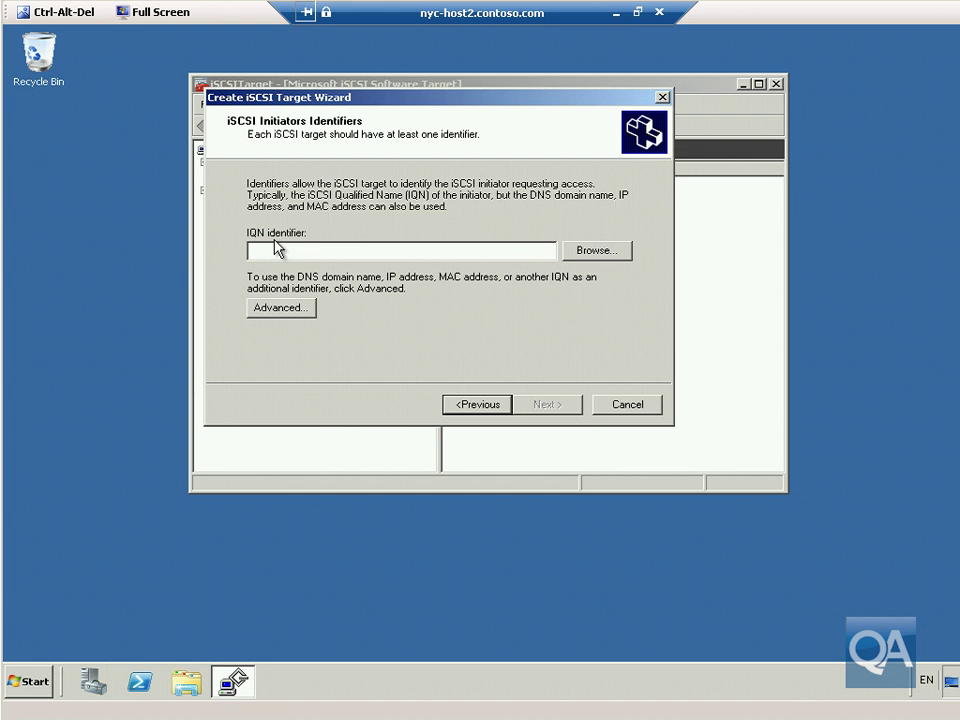
# Step: Add an advanced initiator identifier of type IP Address with the value 10.10.0.101
pyautogui.click(296, 312)
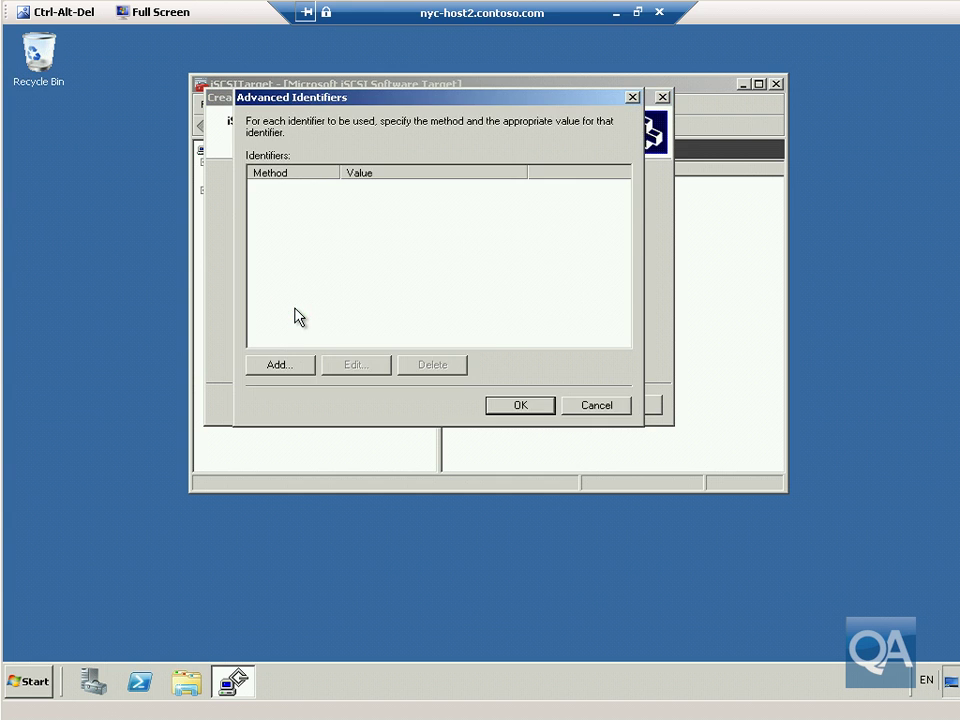
pyautogui.click(304, 364)
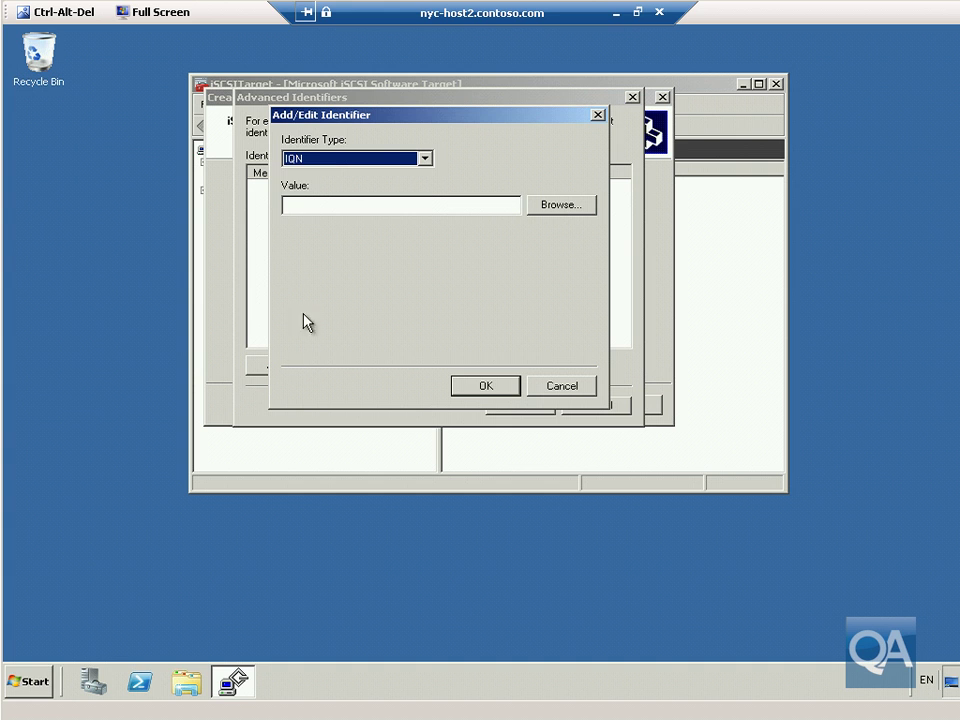
pyautogui.click(327, 157)
pyautogui.click(316, 198)
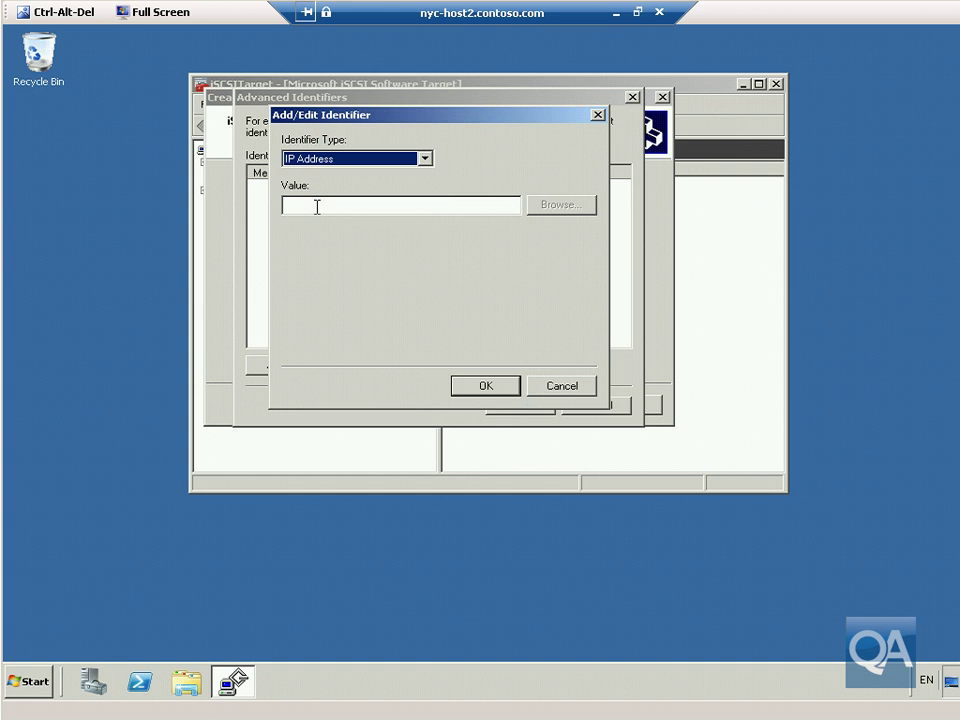
pyautogui.click(316, 207)
pyautogui.write('10.10.0.1')
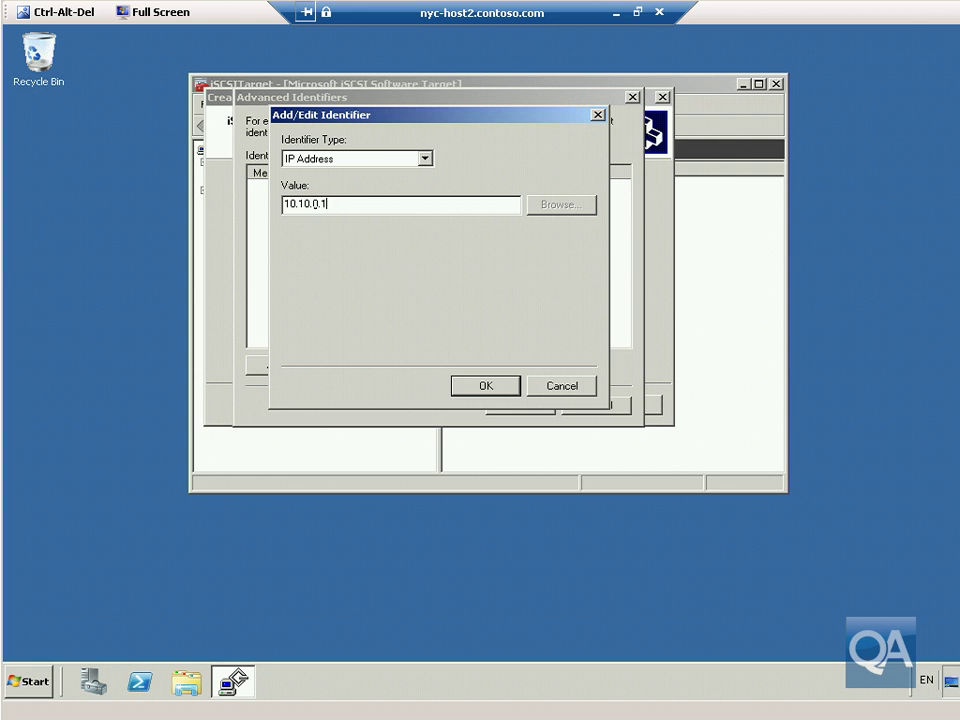
pyautogui.write('01')
pyautogui.click(503, 390)
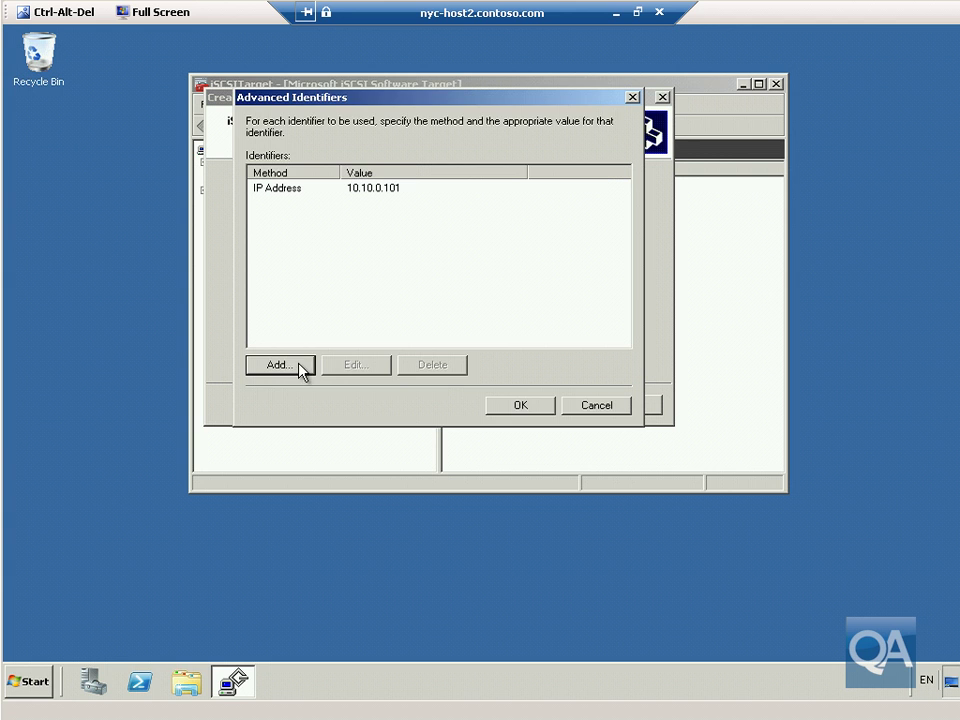
# Step: Add a second IP Address identifier with the value 10.10.0.102
pyautogui.click(299, 367)
pyautogui.click(377, 158)
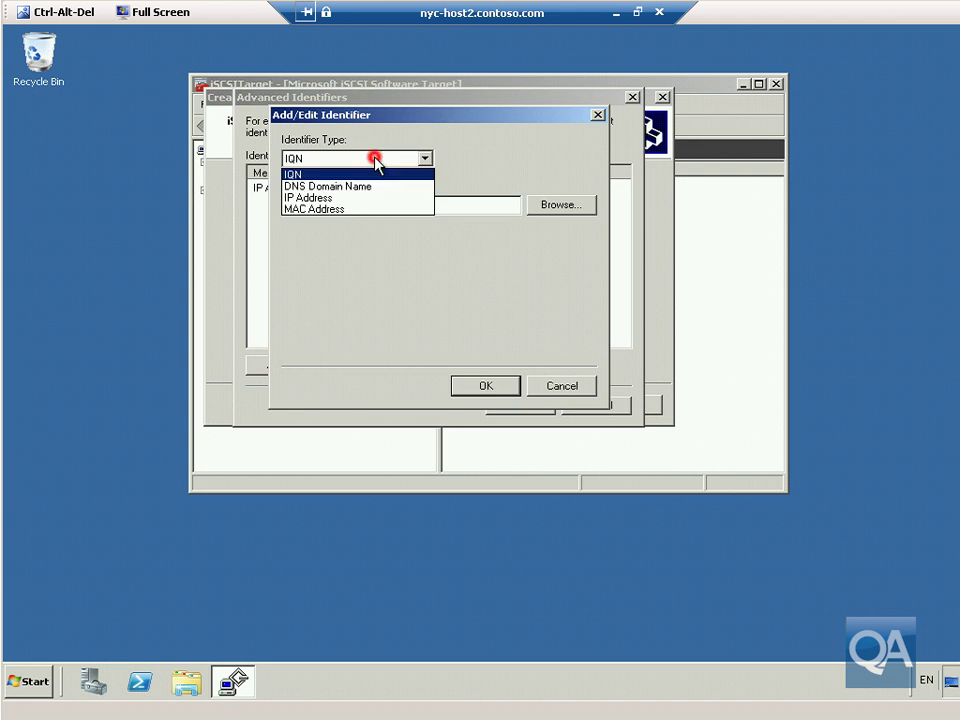
pyautogui.click(343, 197)
pyautogui.click(441, 205)
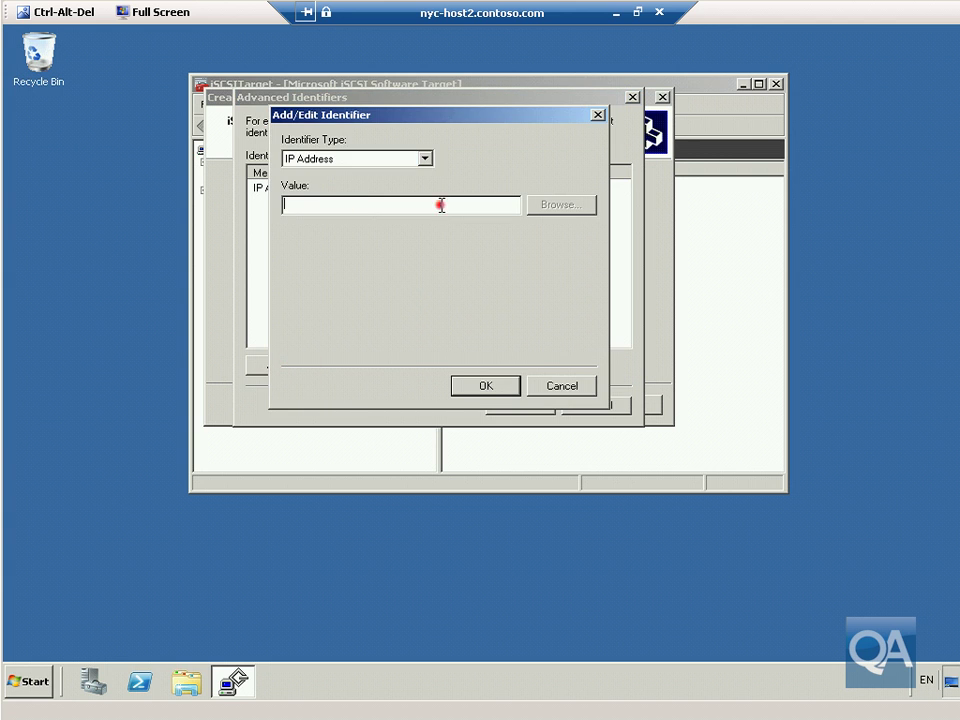
pyautogui.write('10.10.0.102')
pyautogui.click(496, 389)
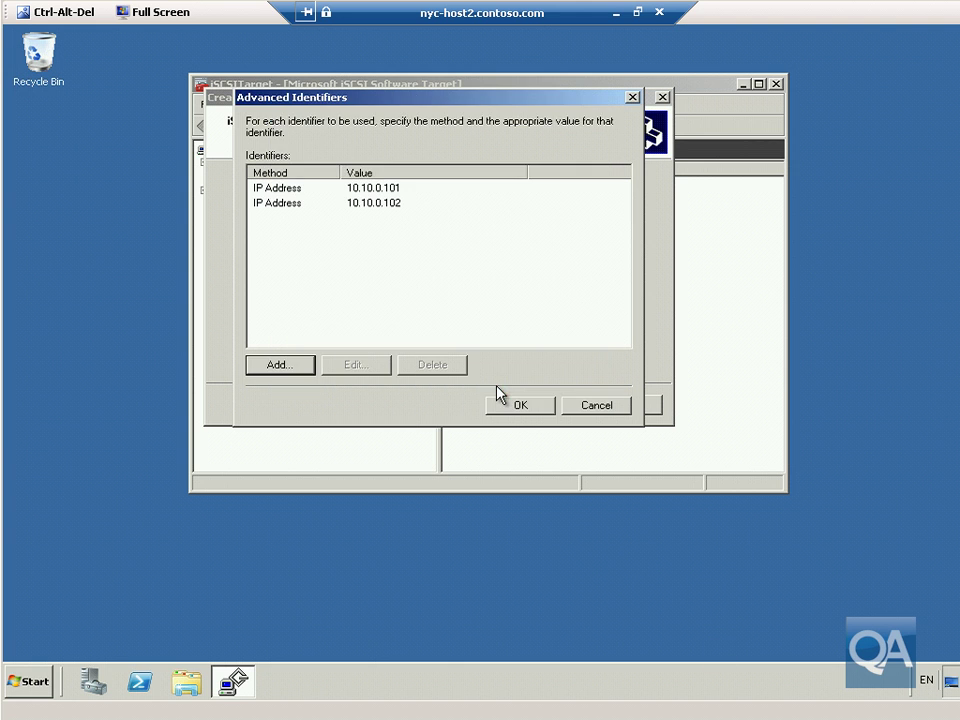
# Step: Accept the identifiers, finish creating the iSCSI target, and expand the iSCSI Targets node
pyautogui.click(515, 408)
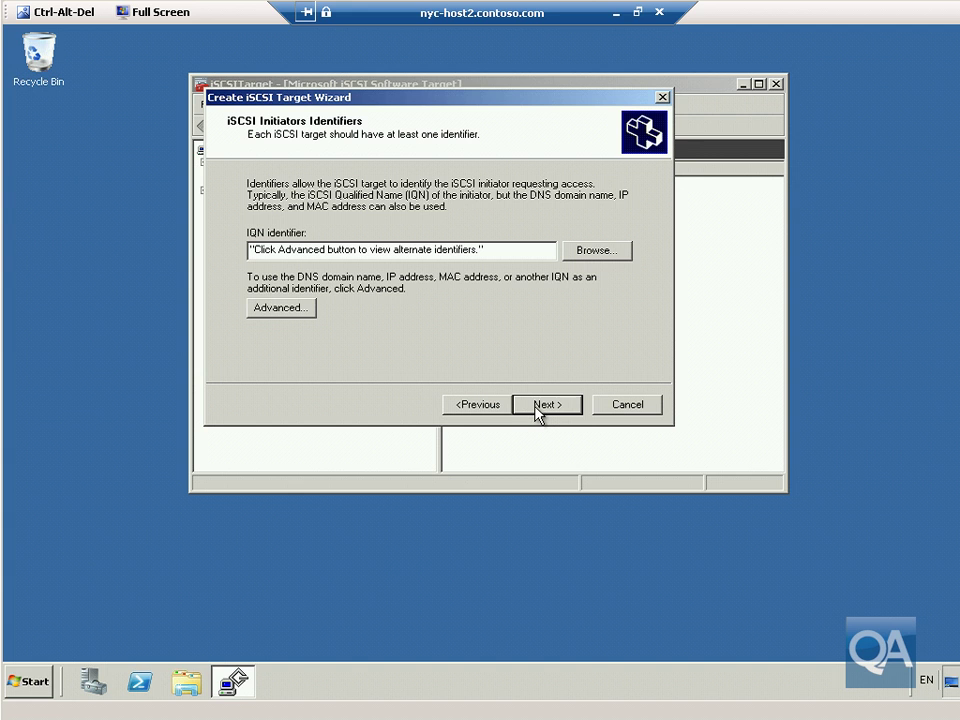
pyautogui.click(538, 406)
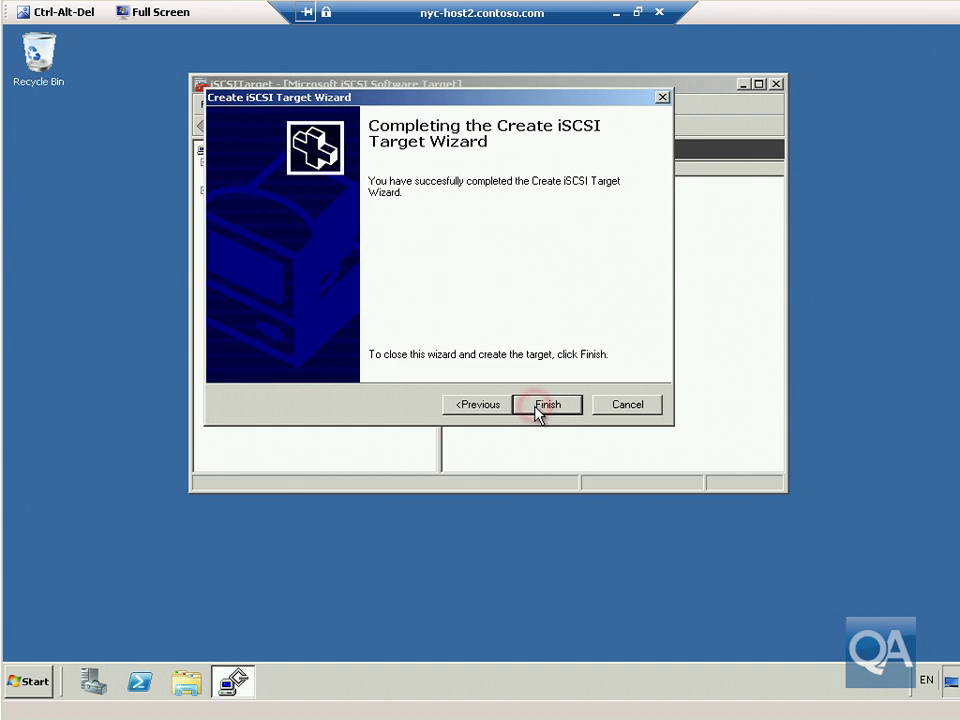
pyautogui.click(535, 408)
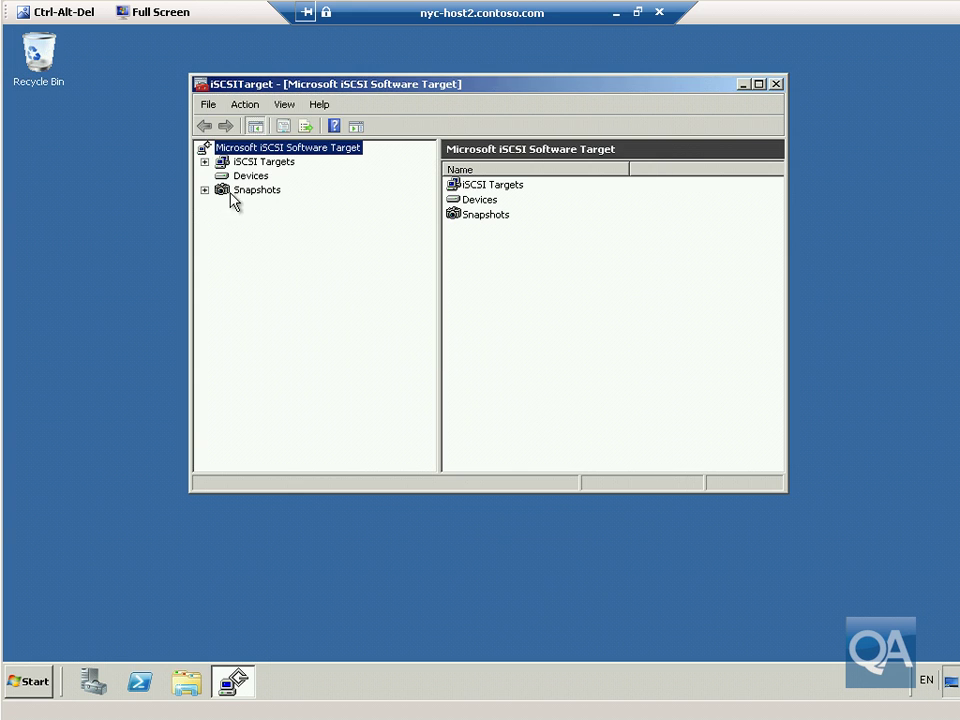
pyautogui.click(204, 161)
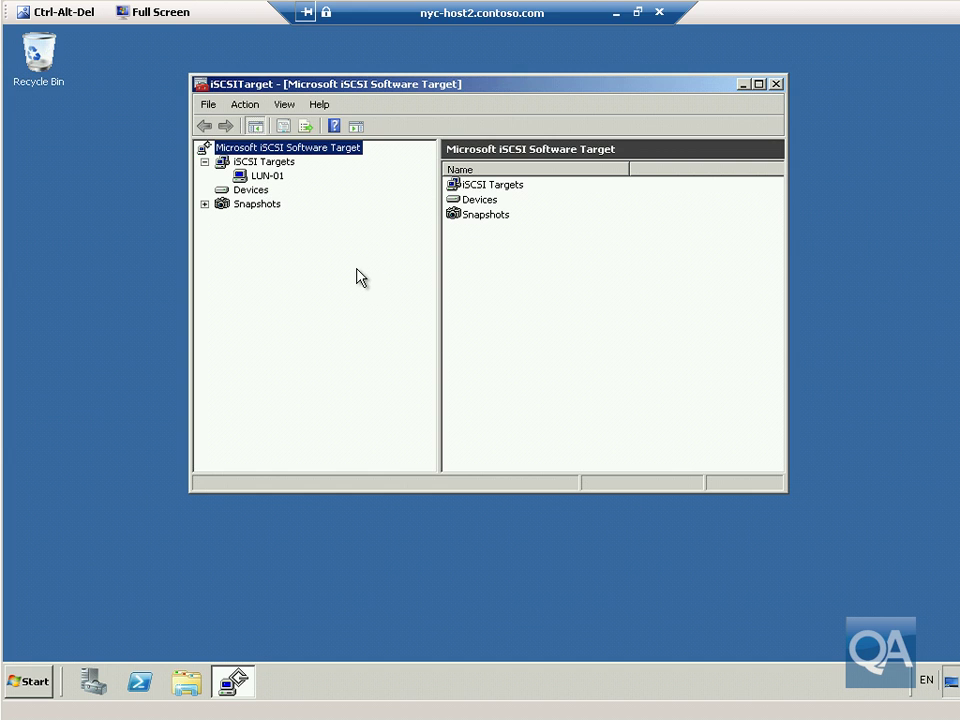
# Step: Start creating a virtual disk under Devices, using c:\Disks\Disk-01.vhd as its file
pyautogui.rightClick(262, 193)
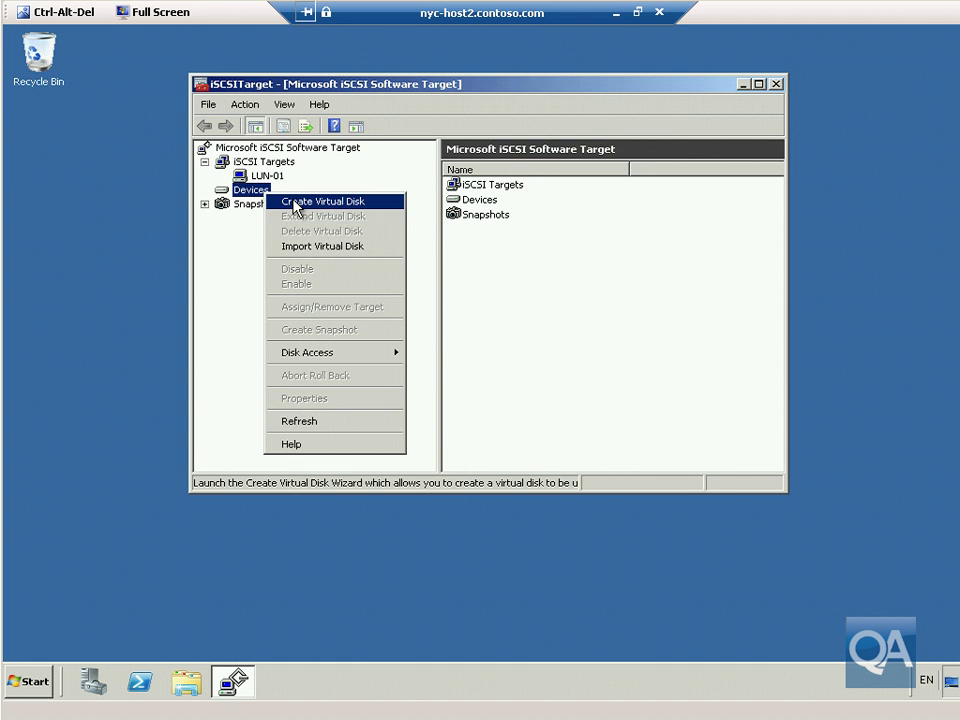
pyautogui.click(295, 204)
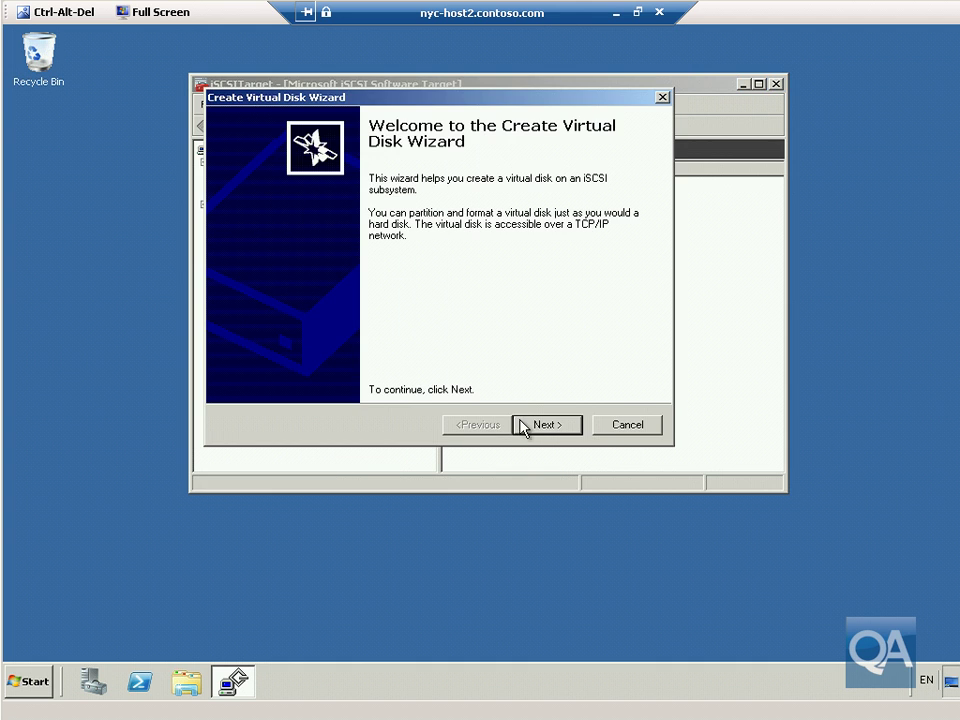
pyautogui.click(537, 425)
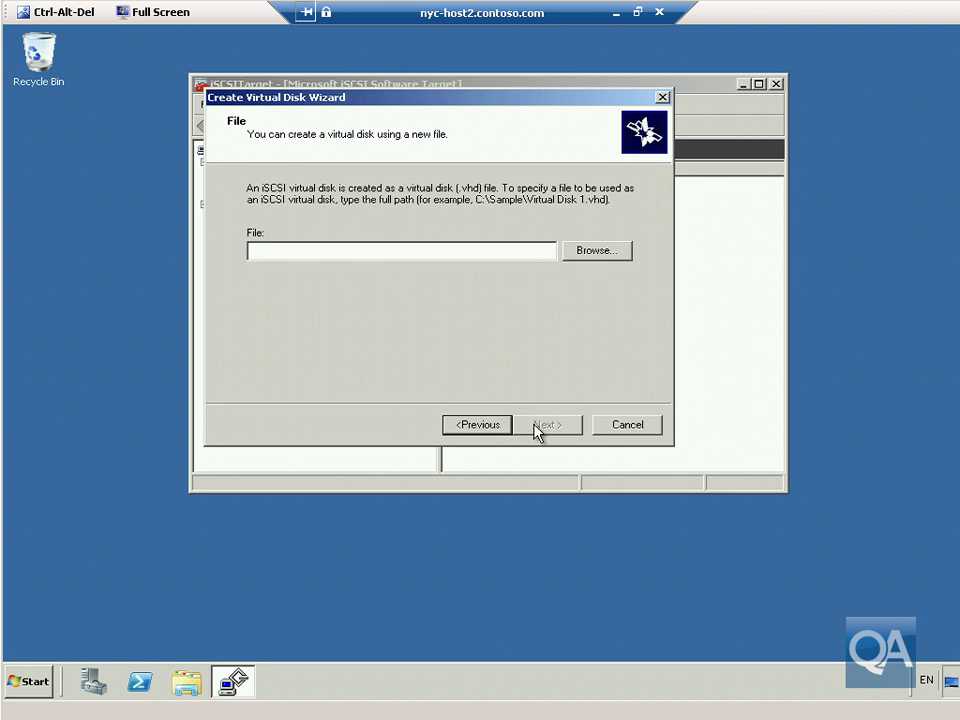
pyautogui.write('c:\\Dis')
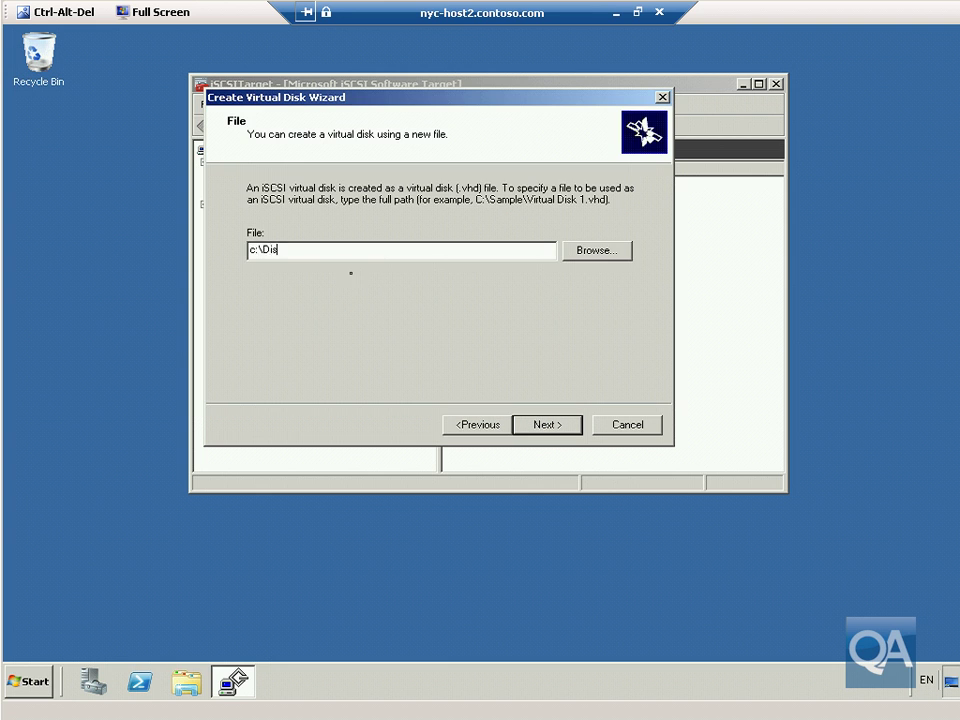
pyautogui.write('ks\\Disk-01.vhd')
pyautogui.click(550, 424)
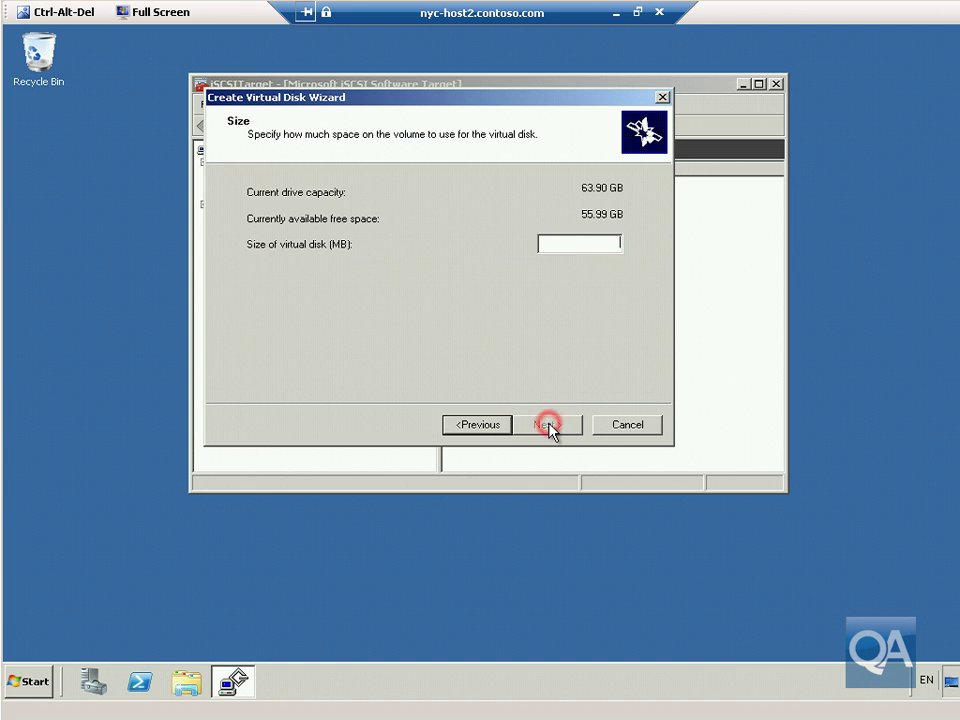
# Step: Set the virtual disk size to 8000 MB and leave the description blank
pyautogui.click(571, 246)
pyautogui.write('8000')
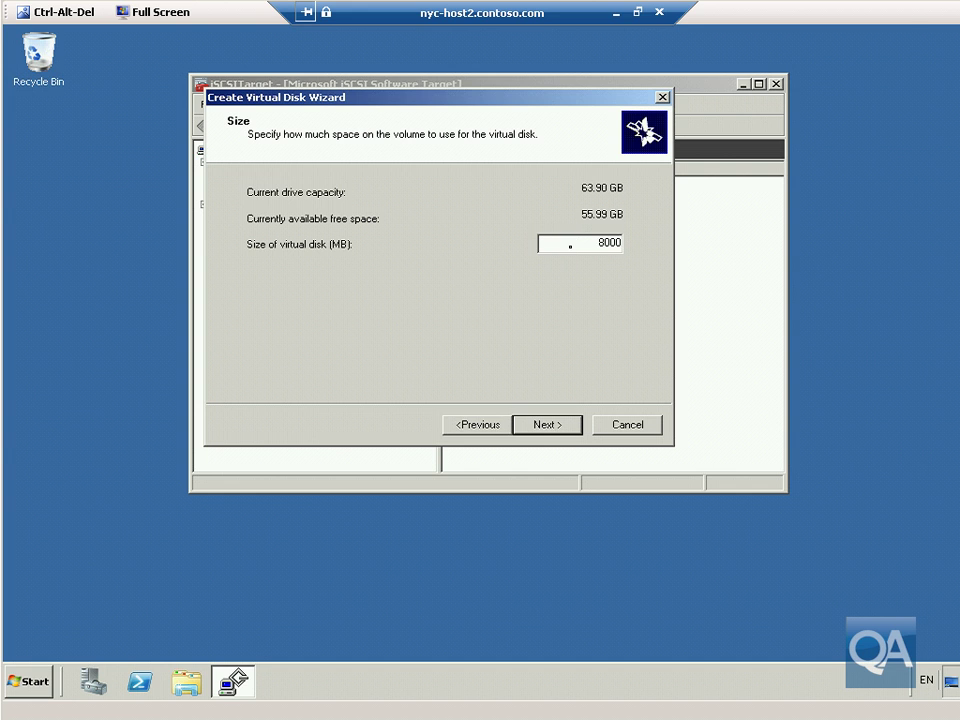
pyautogui.click(540, 428)
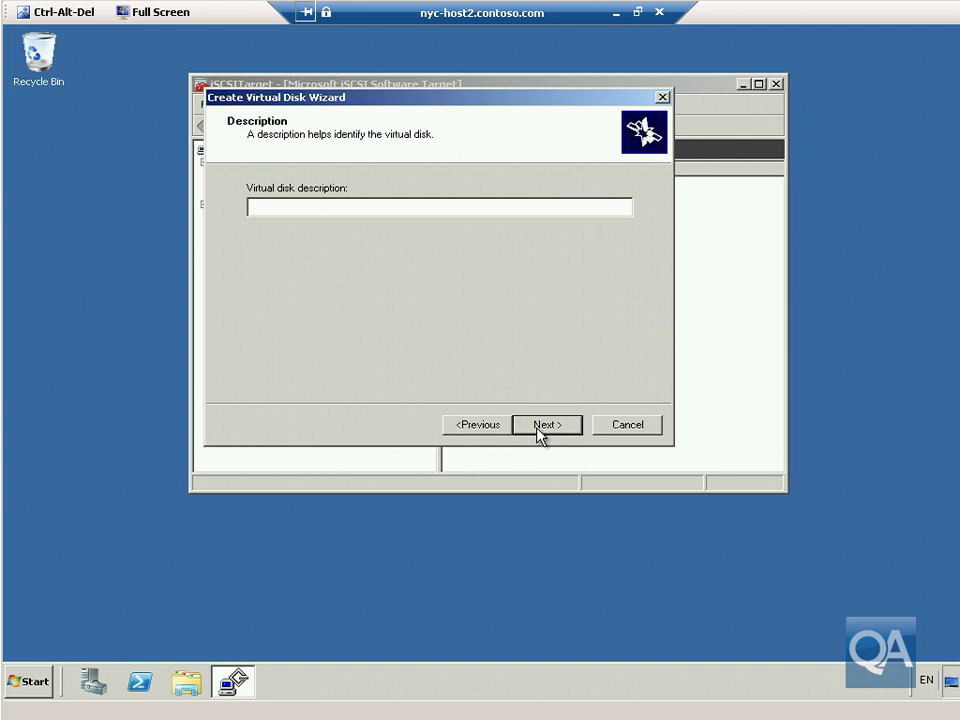
pyautogui.click(540, 426)
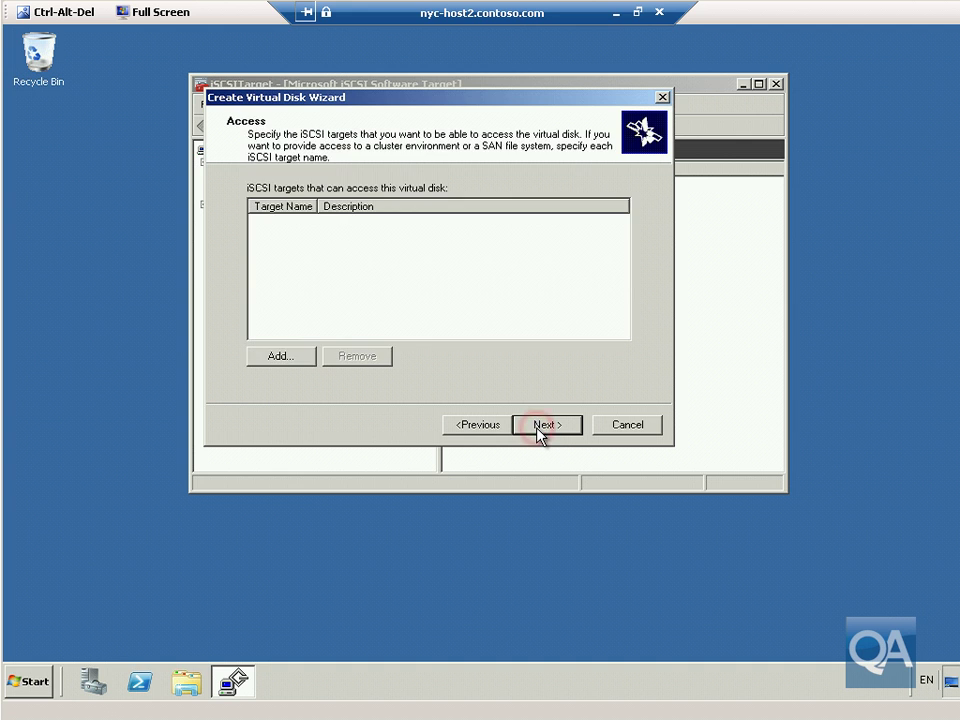
# Step: Give the LUN-01 target access to the virtual disk and finish creating the disk
pyautogui.click(287, 356)
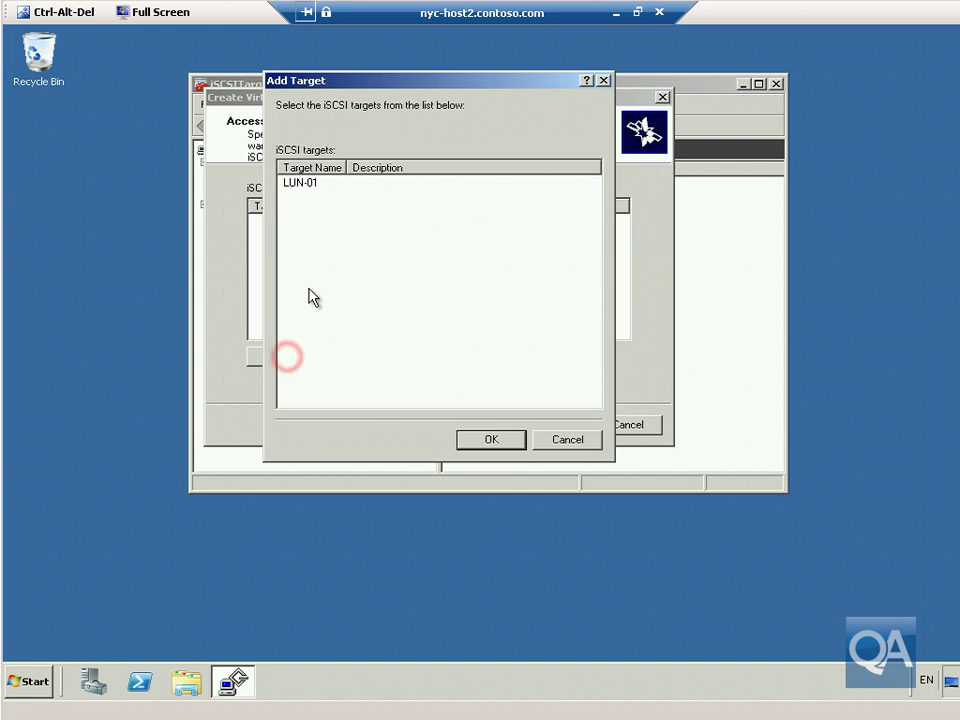
pyautogui.click(300, 183)
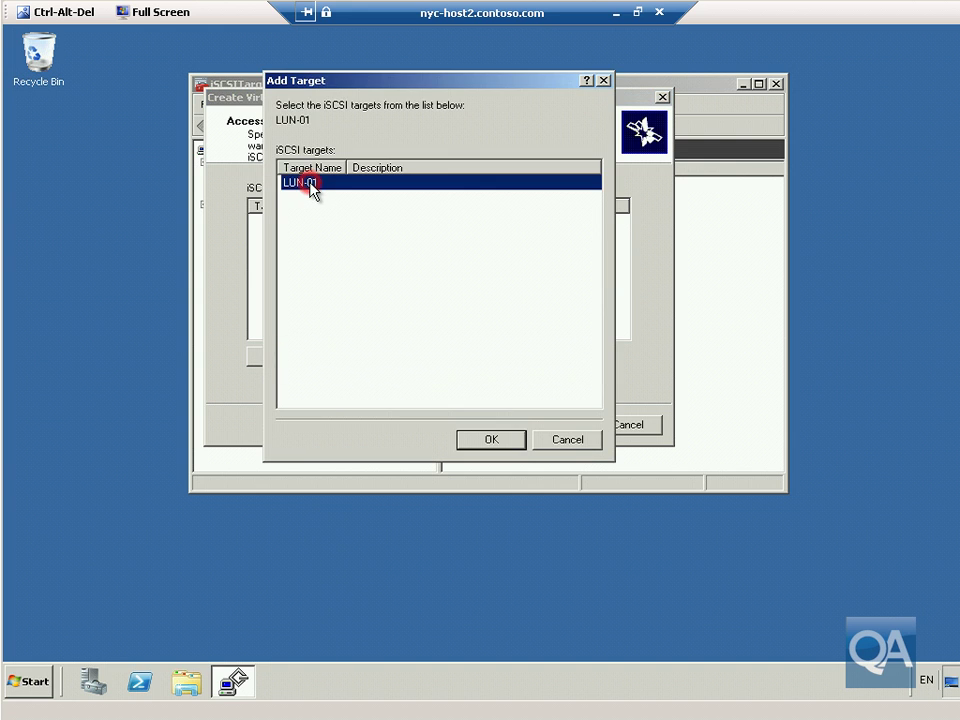
pyautogui.click(465, 441)
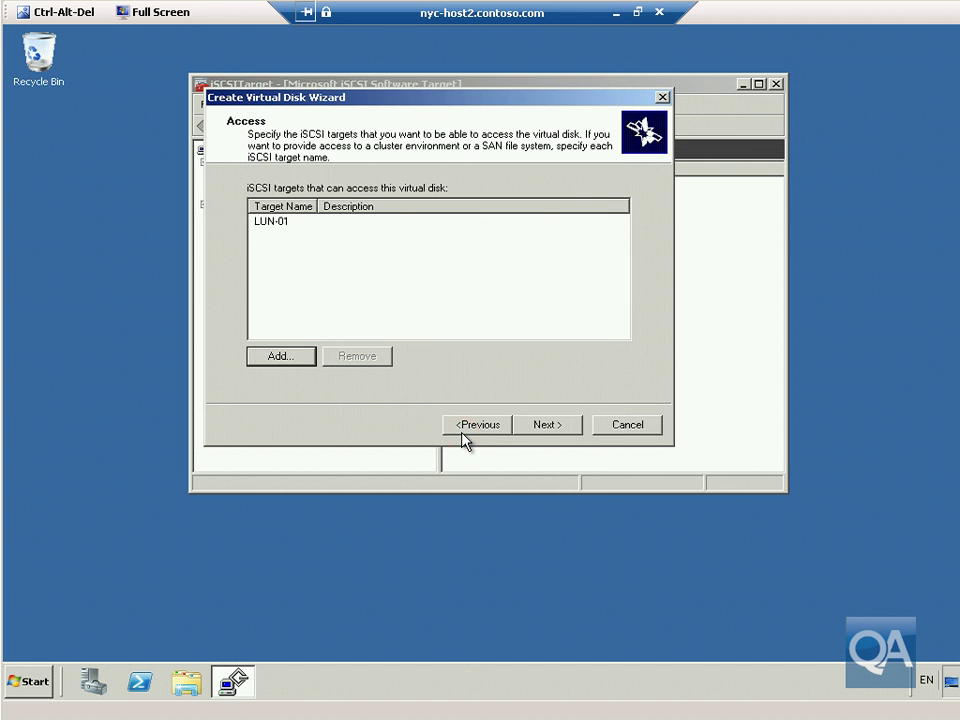
pyautogui.click(540, 427)
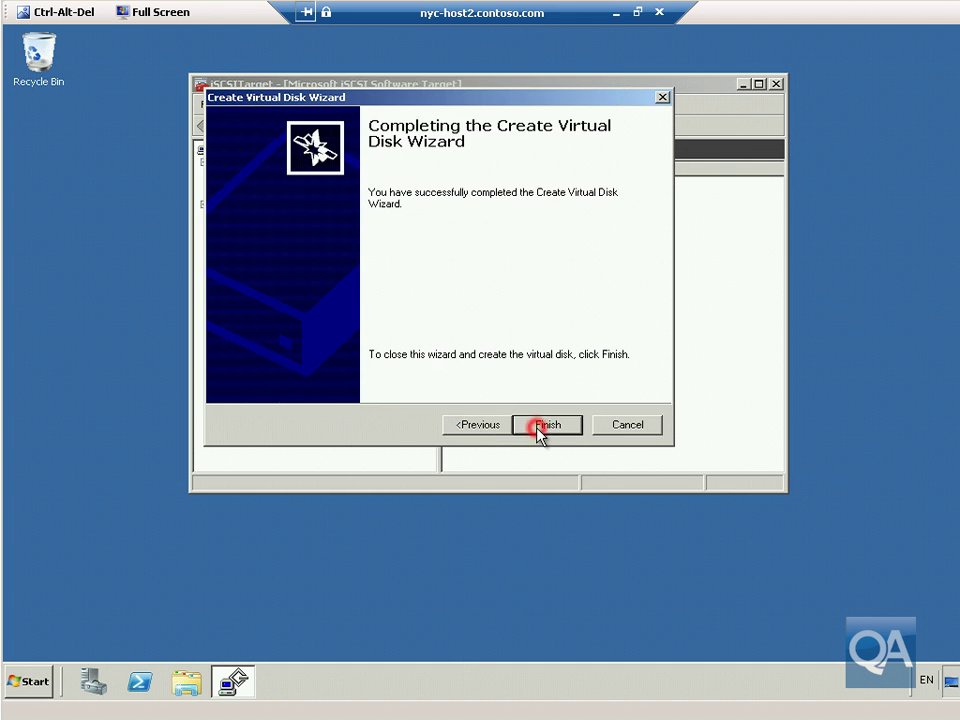
pyautogui.click(540, 428)
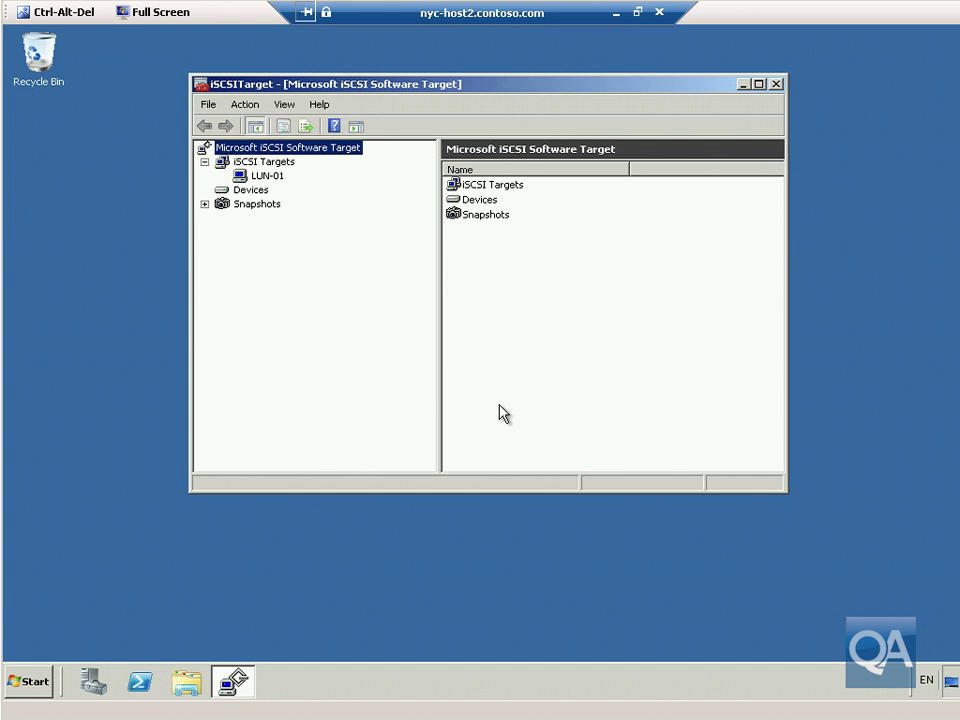
# Step: Start creating another virtual disk under Devices, using c:\Disks\Disk-02.vhd as its file
pyautogui.rightClick(281, 162)
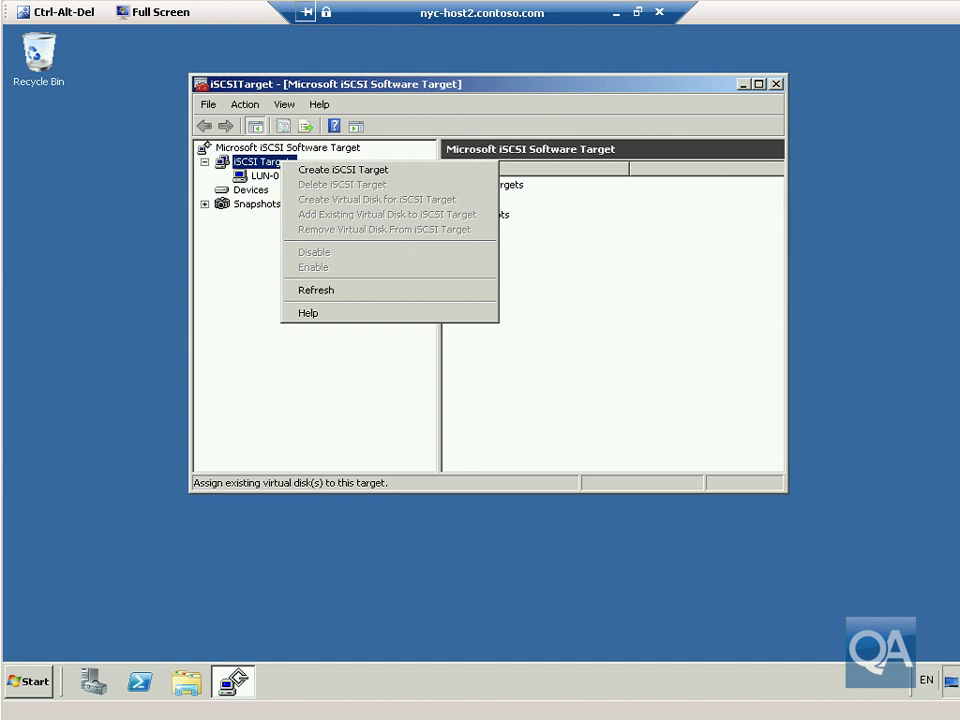
pyautogui.click(345, 384)
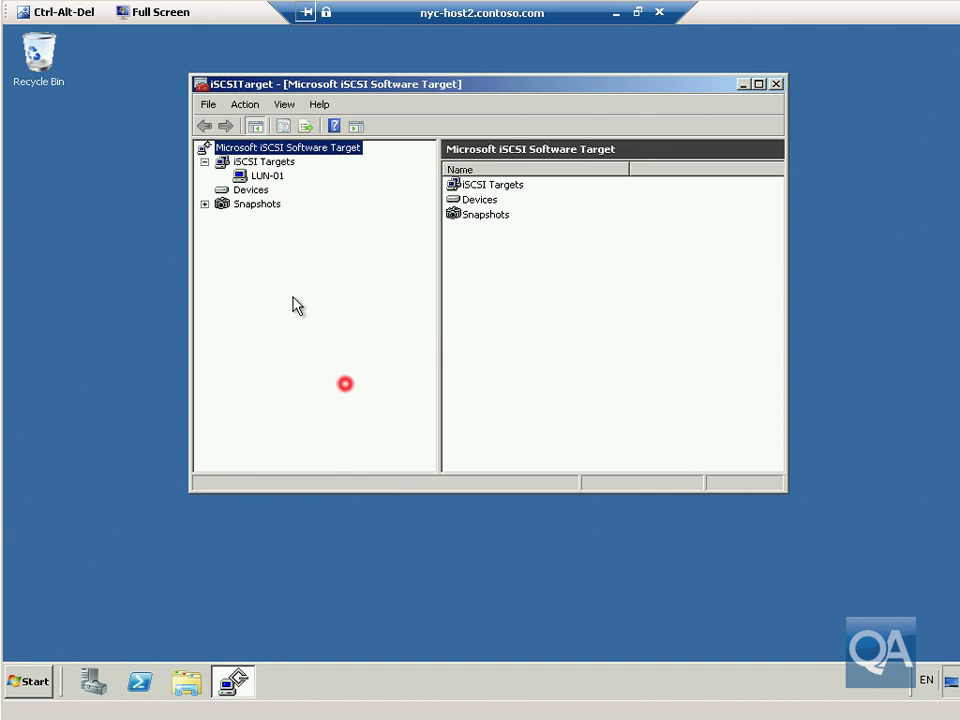
pyautogui.rightClick(252, 191)
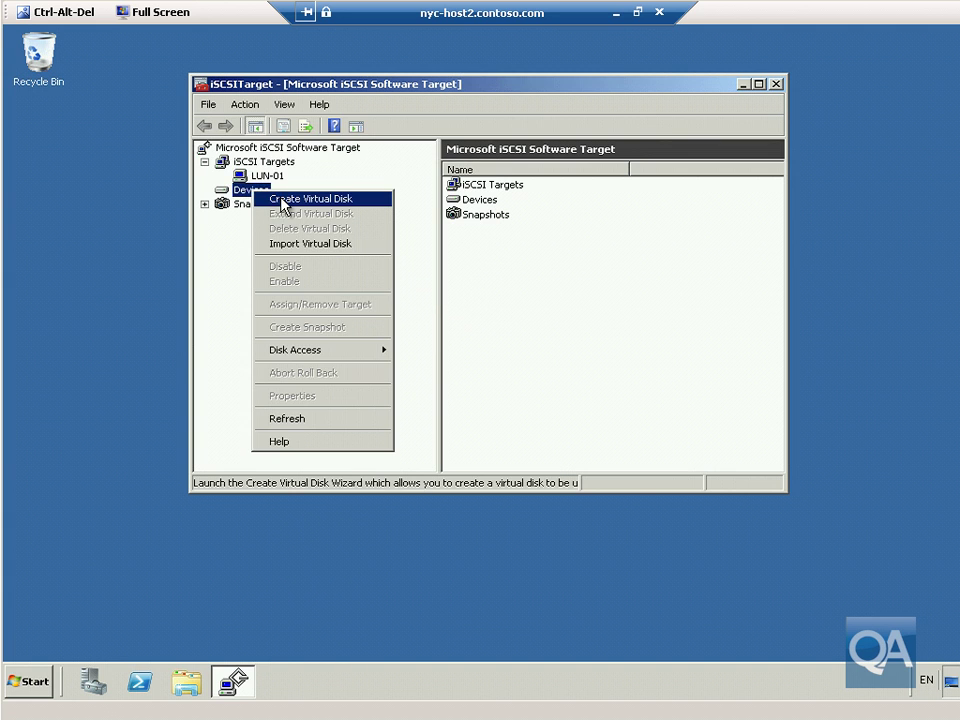
pyautogui.click(282, 204)
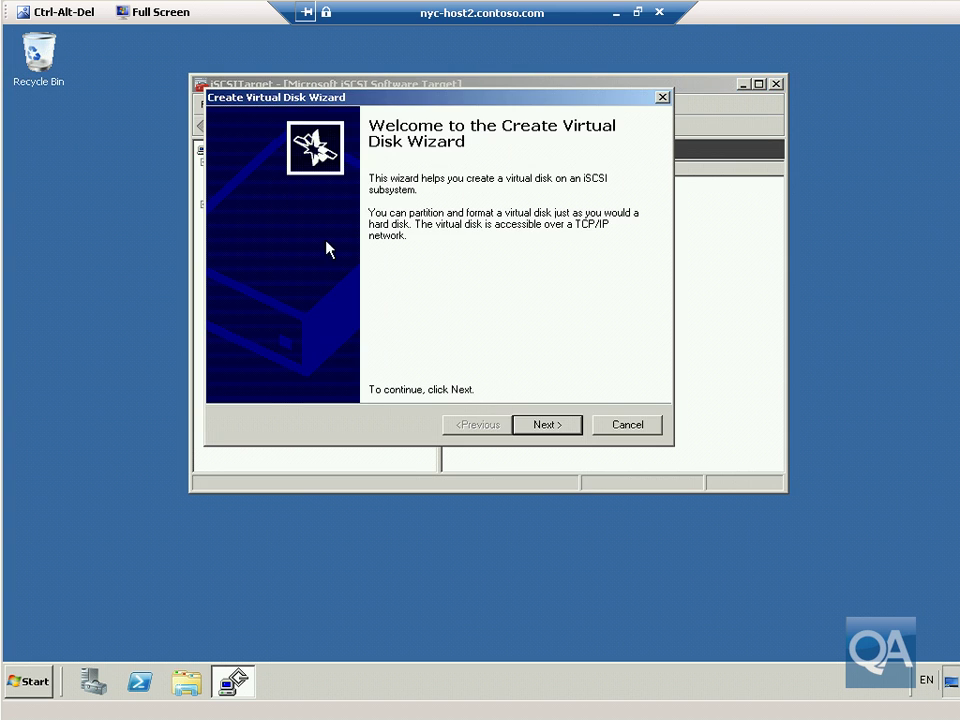
pyautogui.click(548, 423)
pyautogui.write('c:\\Disks\\')
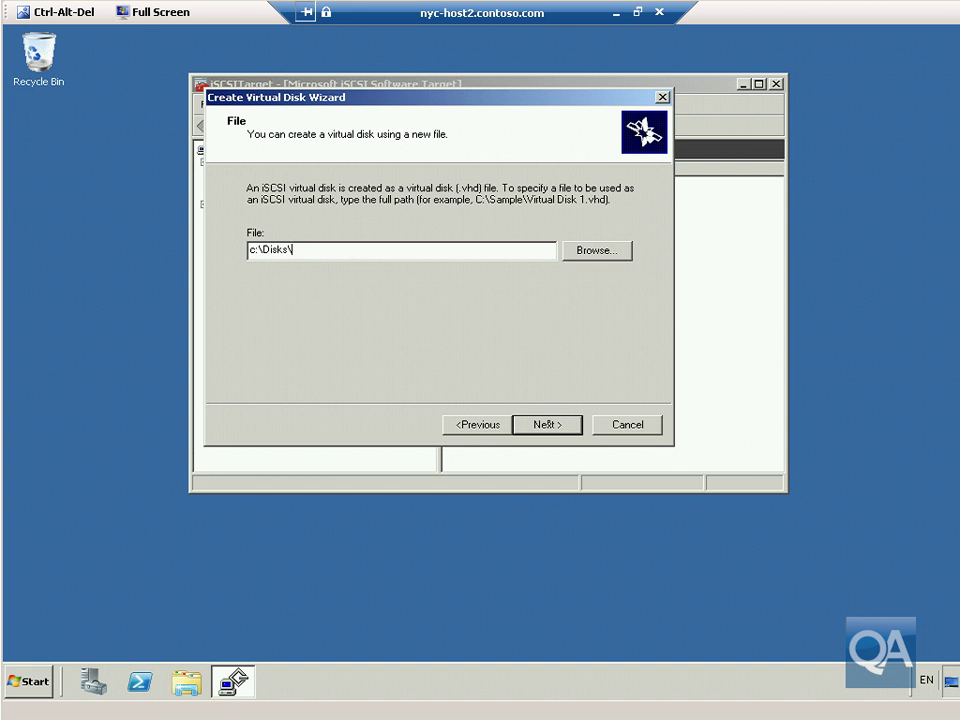
pyautogui.write('Disk-02.vhd')
pyautogui.click(553, 423)
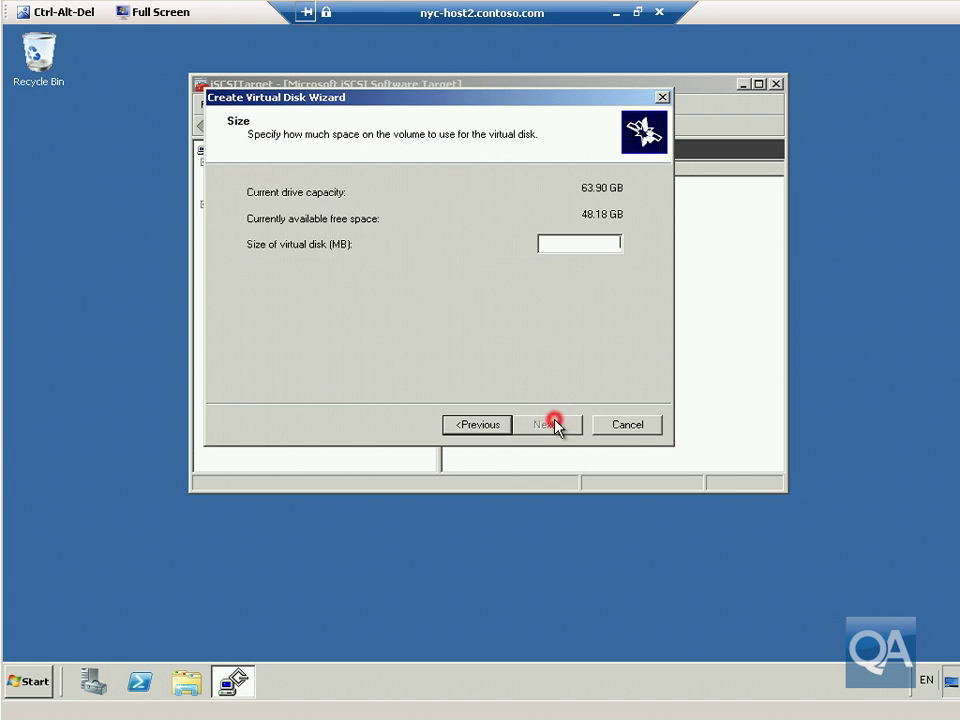
# Step: Set the second virtual disk's size to 20000 MB and leave its description blank
pyautogui.click(572, 248)
pyautogui.write('20000')
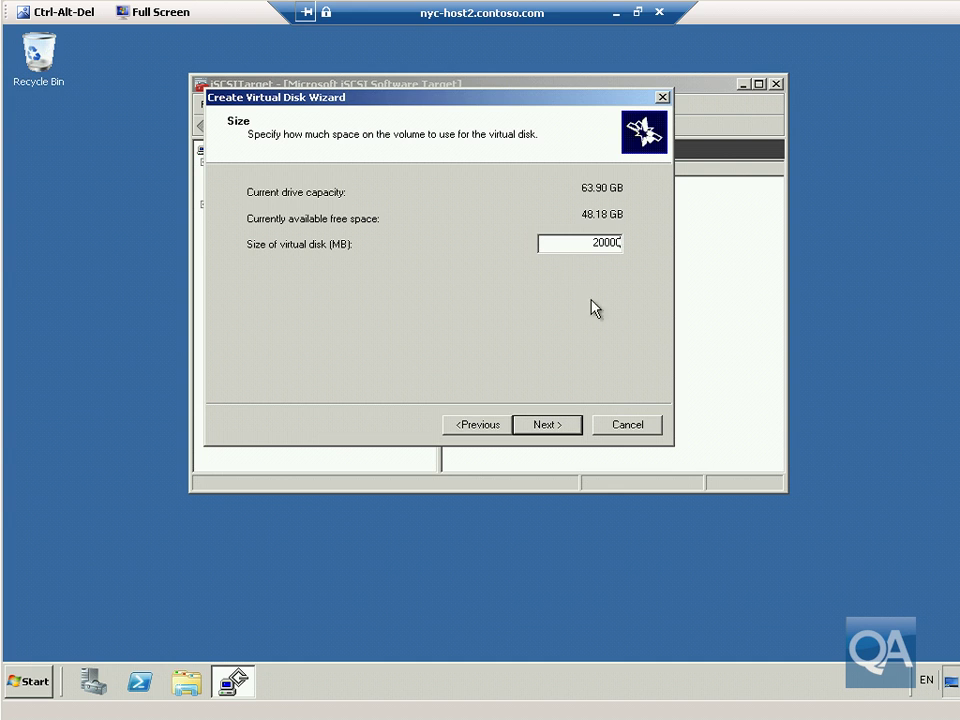
pyautogui.click(577, 426)
pyautogui.click(577, 426)
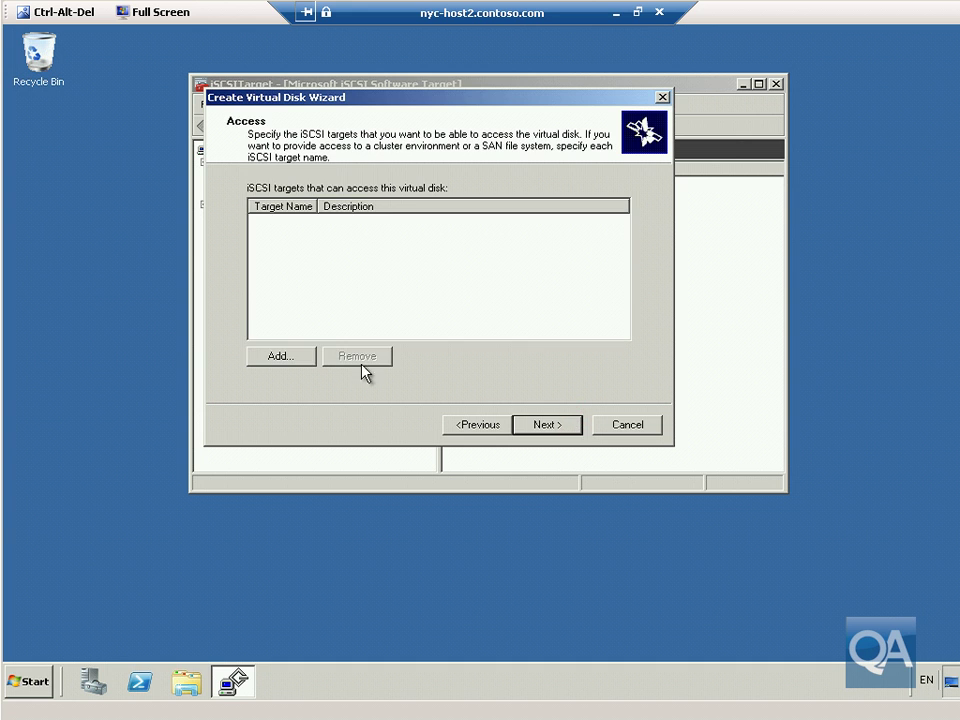
# Step: Allow the LUN-01 target to access the Disk-02 virtual disk and finish creating it
pyautogui.click(306, 362)
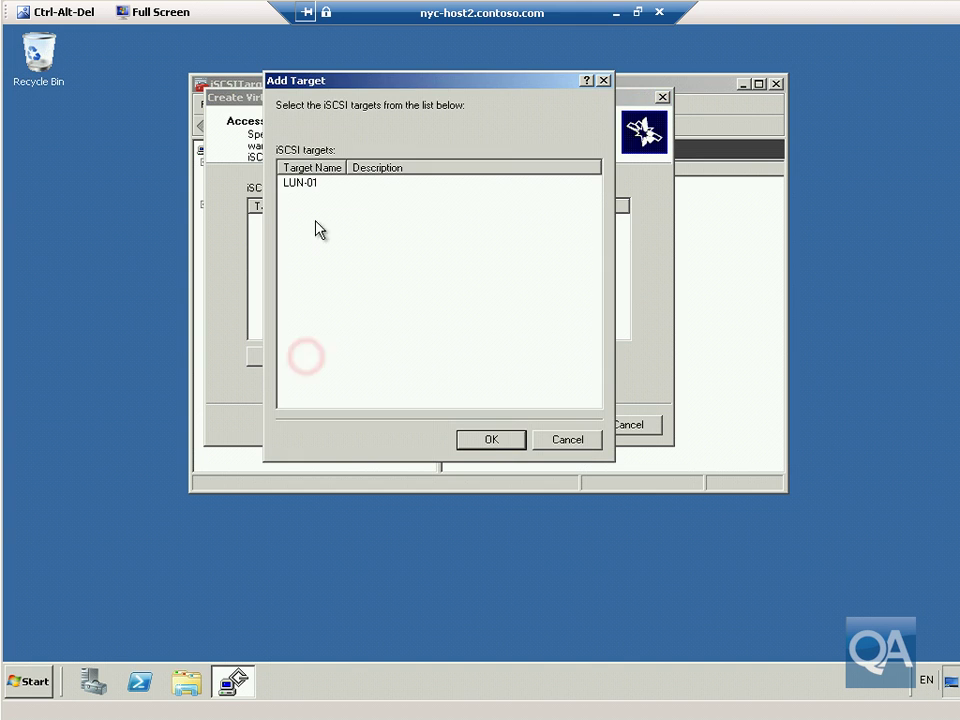
pyautogui.click(302, 183)
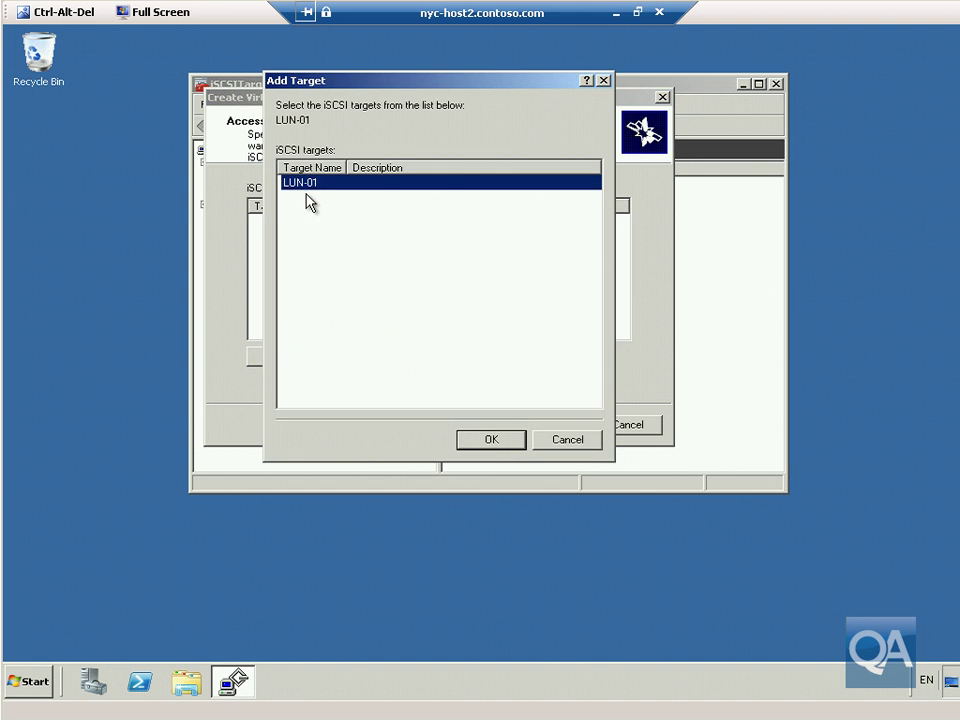
pyautogui.click(489, 440)
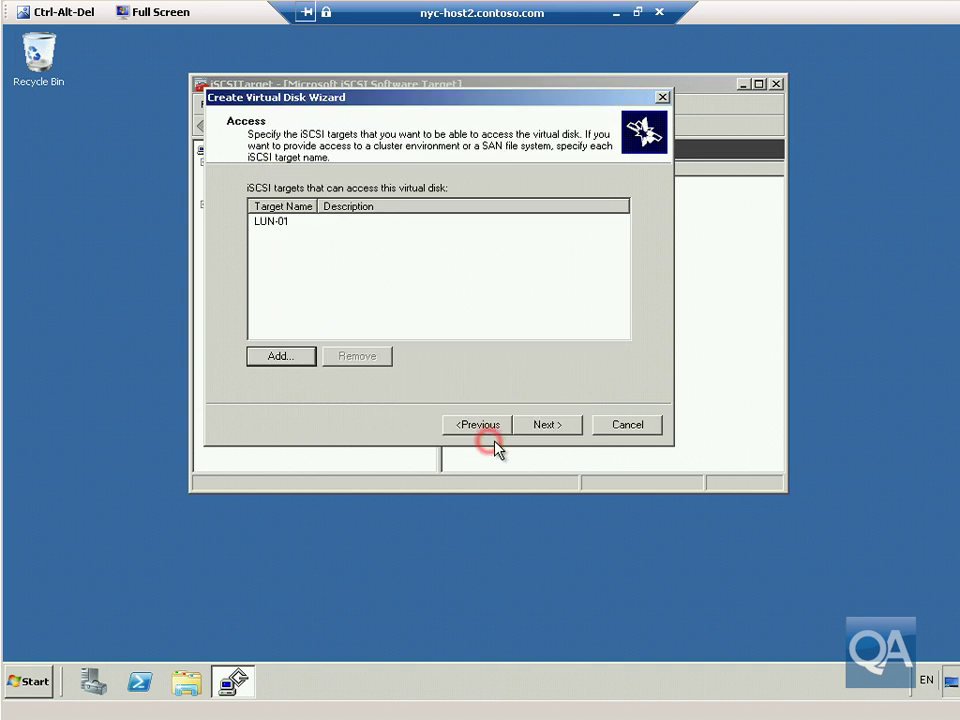
pyautogui.click(547, 425)
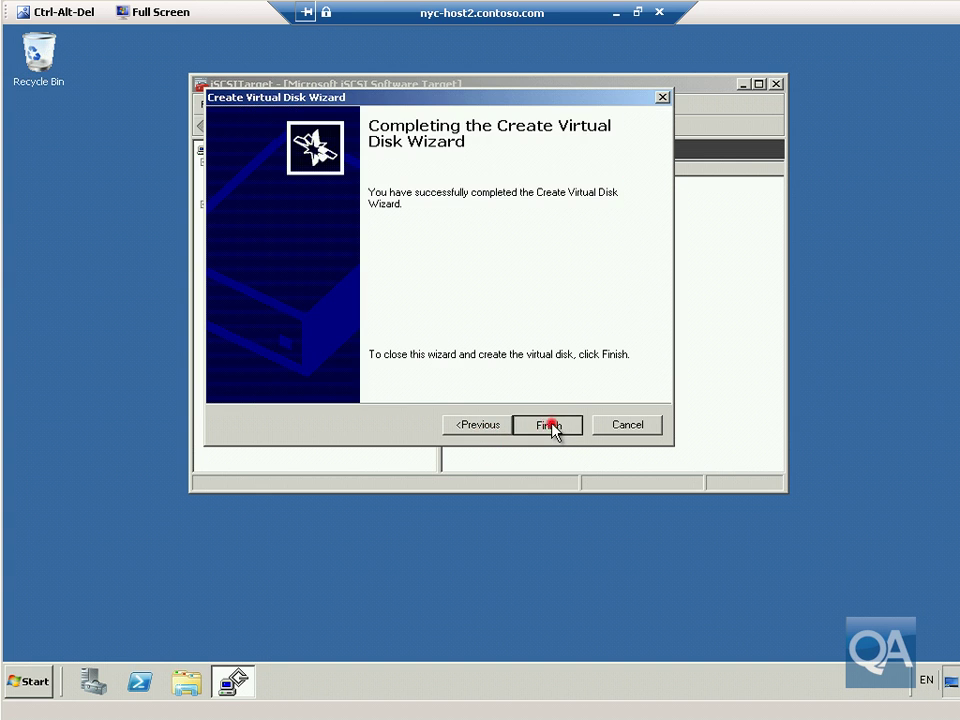
pyautogui.click(549, 426)
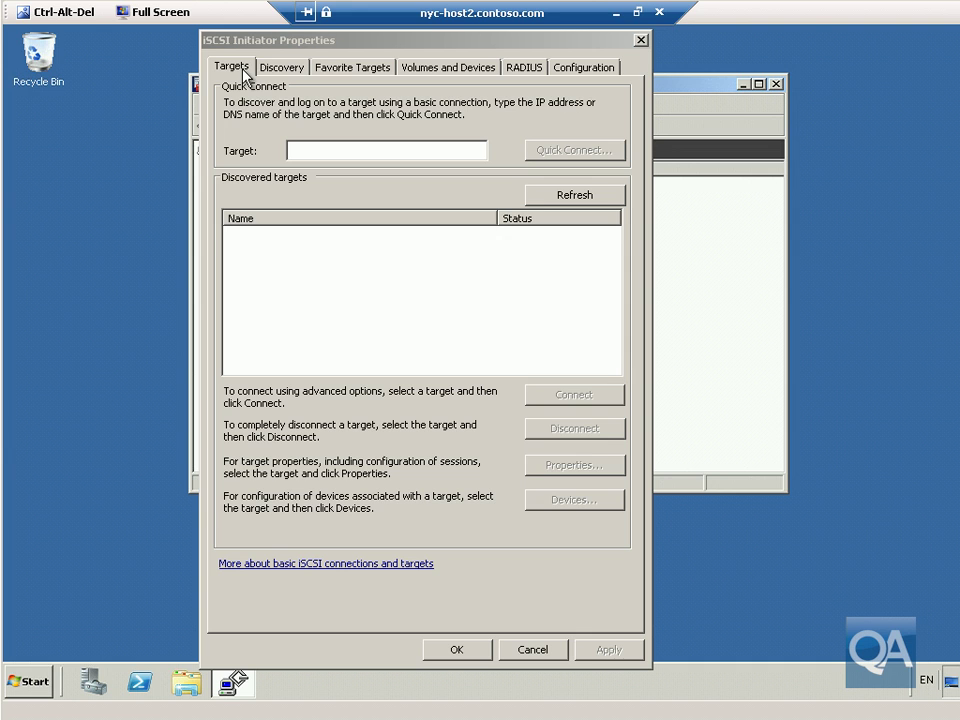
# Step: Quick-connect the iSCSI initiator to the target at 10.10.0.24 and close the connection dialog
pyautogui.click(374, 152)
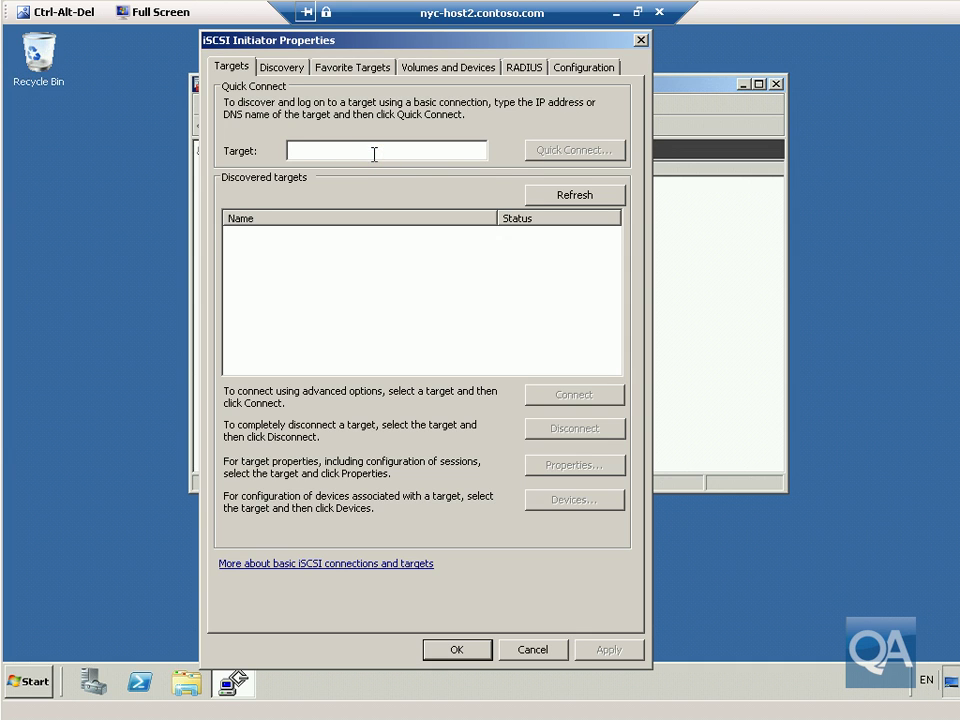
pyautogui.write('10.10.0.24')
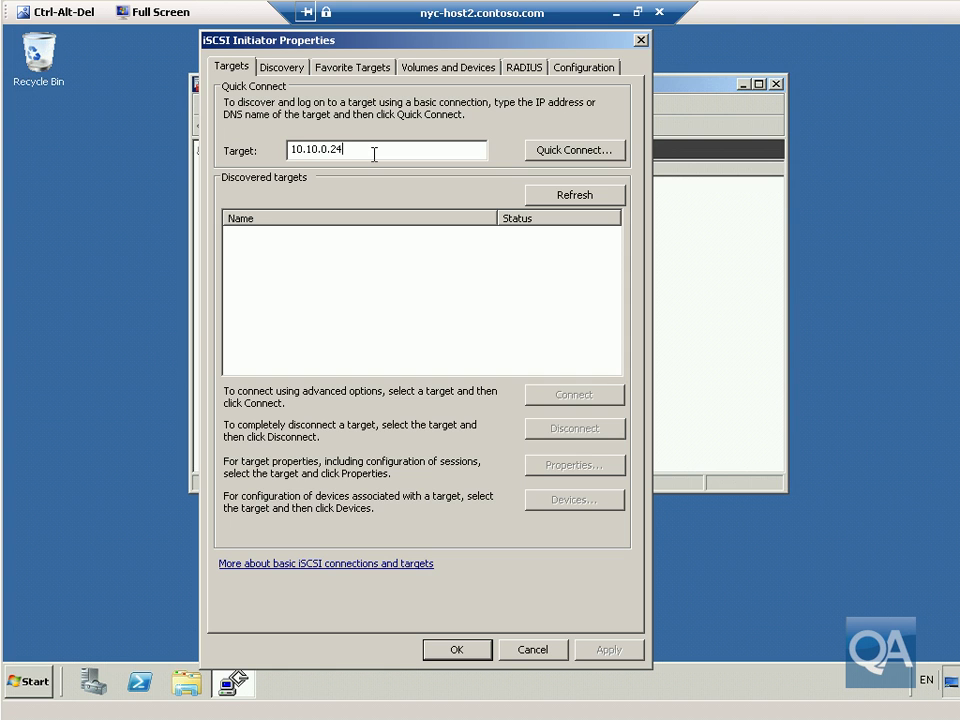
pyautogui.click(553, 152)
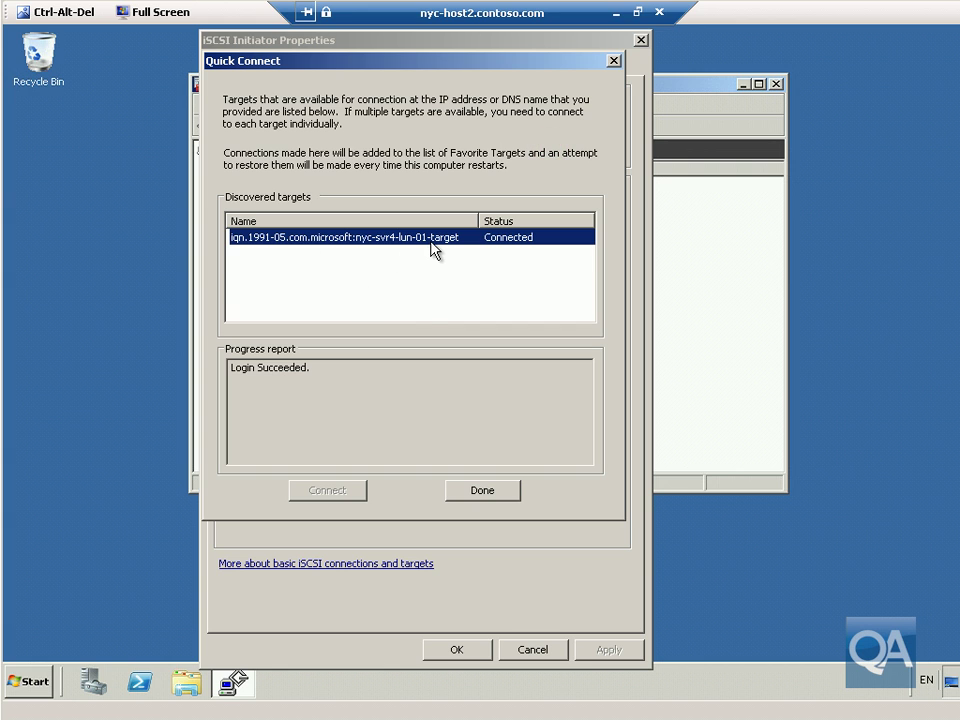
pyautogui.click(495, 491)
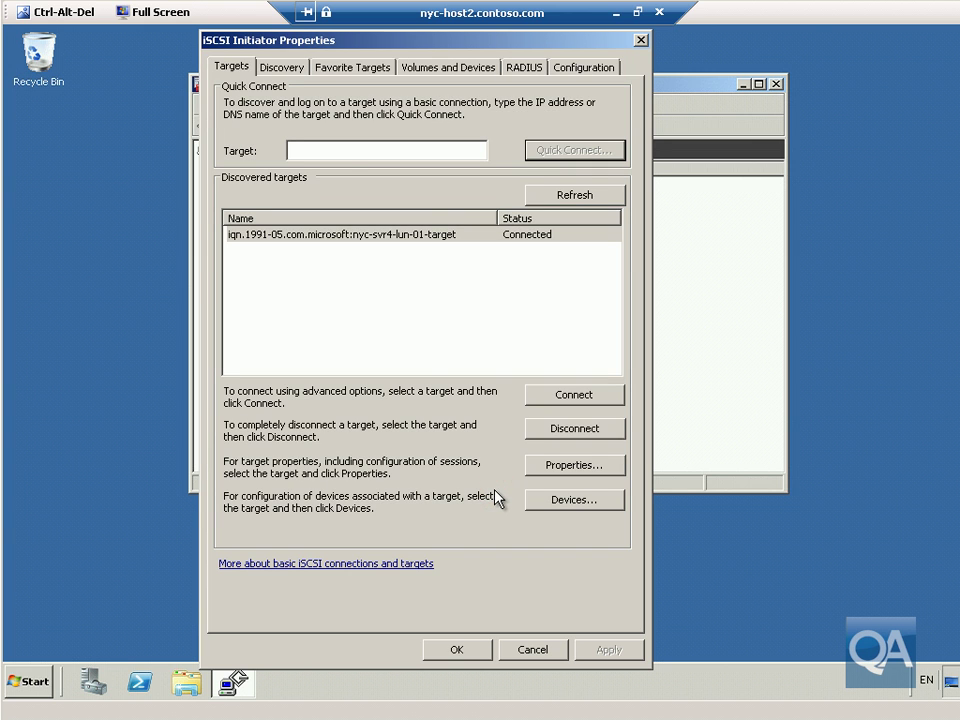
# Step: Automatically configure all available iSCSI volumes and devices, and accept the initiator properties
pyautogui.click(432, 71)
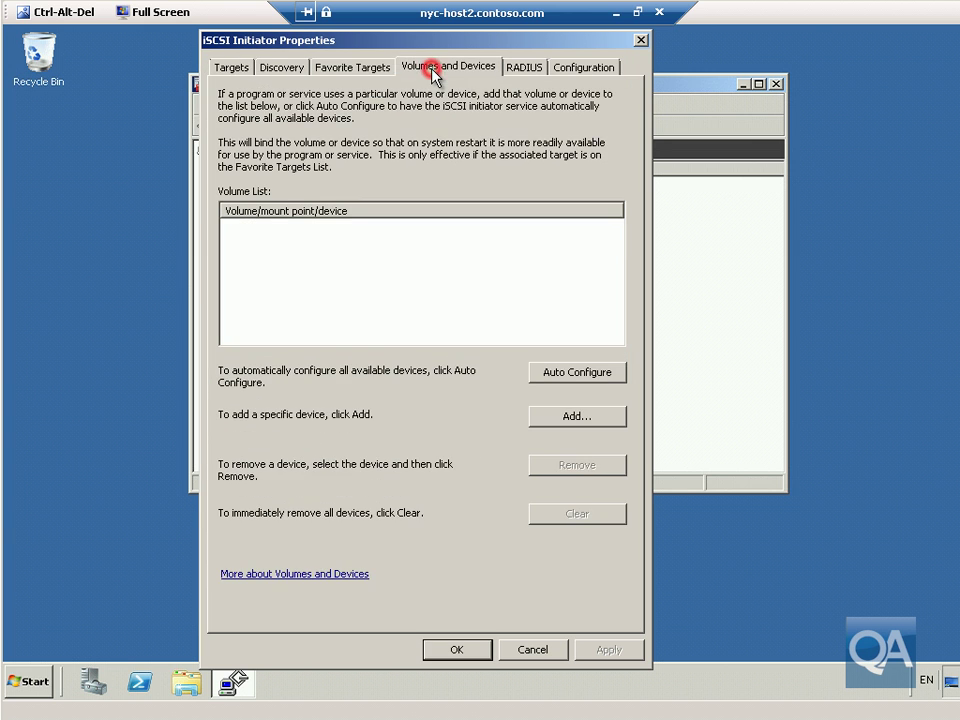
pyautogui.click(598, 376)
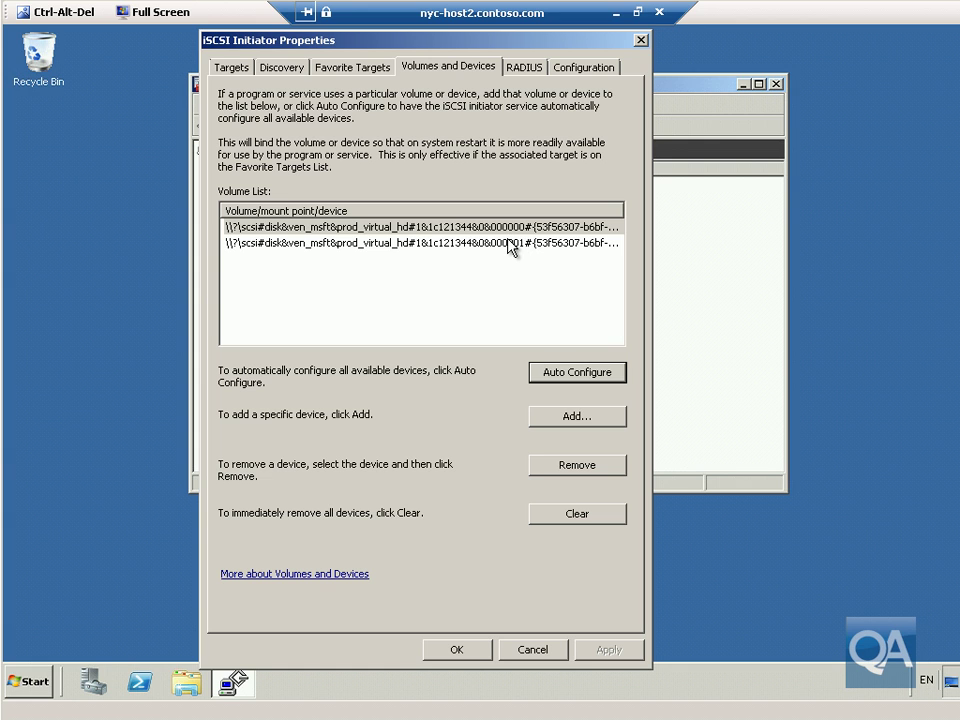
pyautogui.click(458, 651)
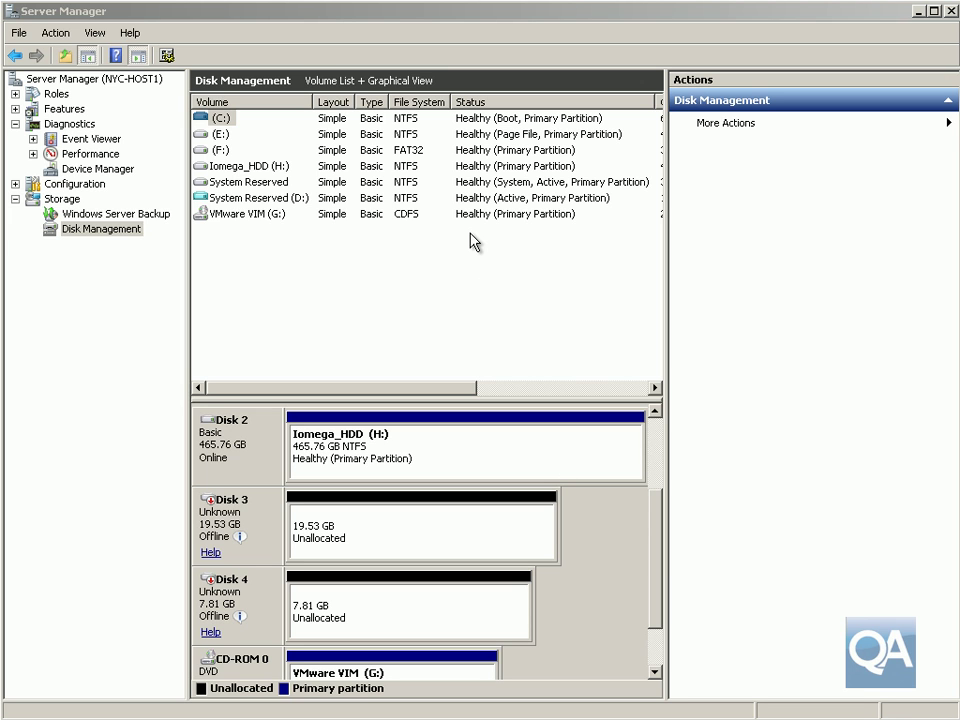
# Step: Bring Disk 4 and Disk 3 online in Disk Management
pyautogui.rightClick(232, 605)
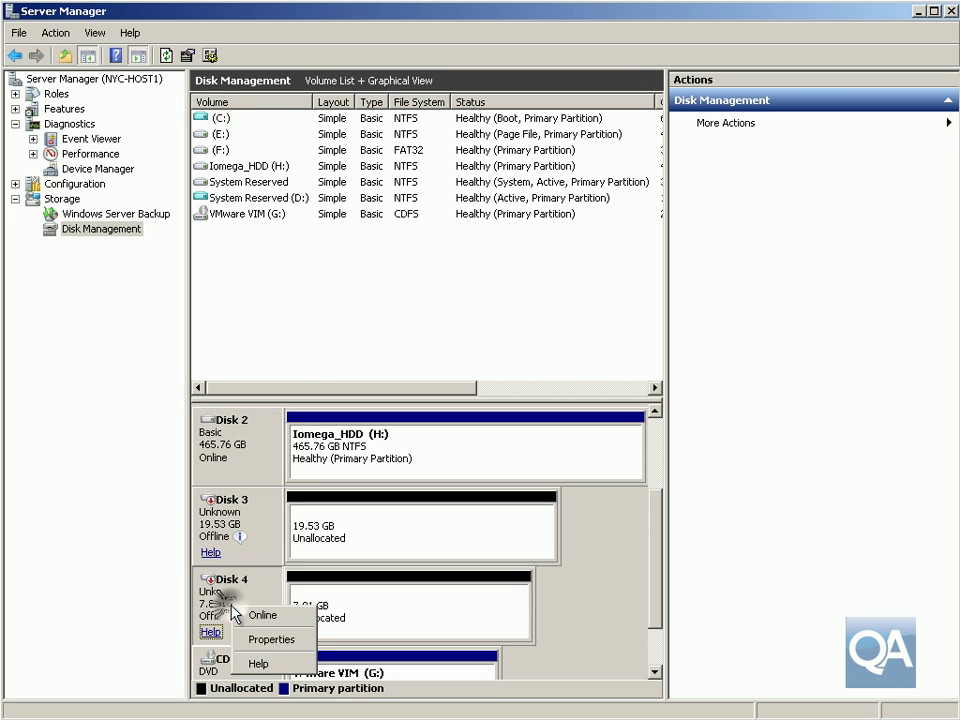
pyautogui.click(255, 616)
pyautogui.rightClick(236, 538)
pyautogui.click(282, 549)
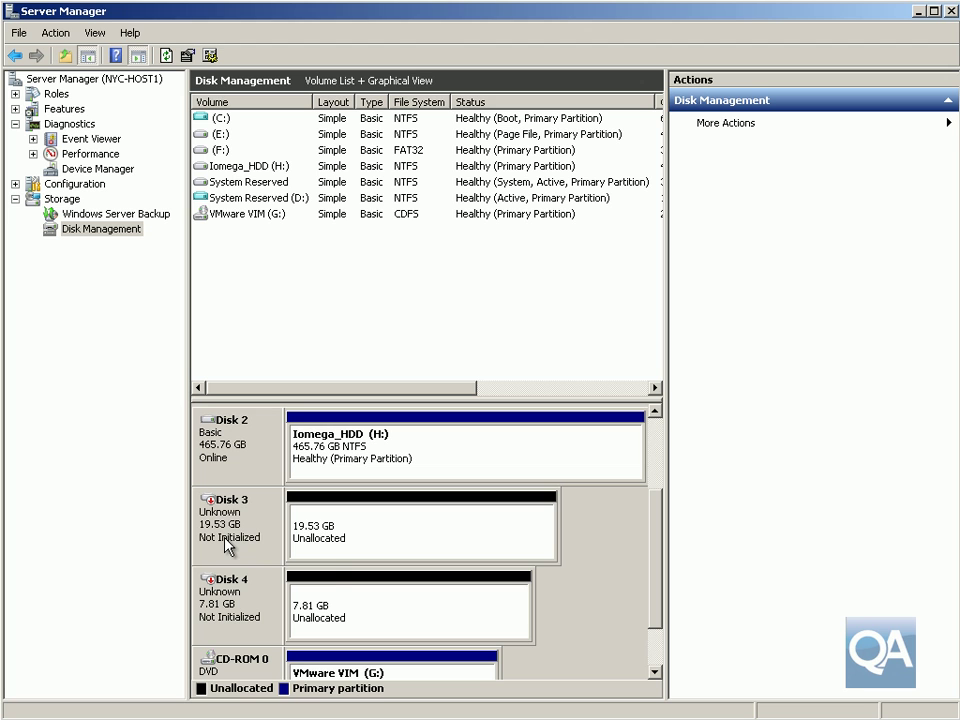
# Step: Initialize Disk 3 and Disk 4 with the MBR partition style
pyautogui.rightClick(241, 519)
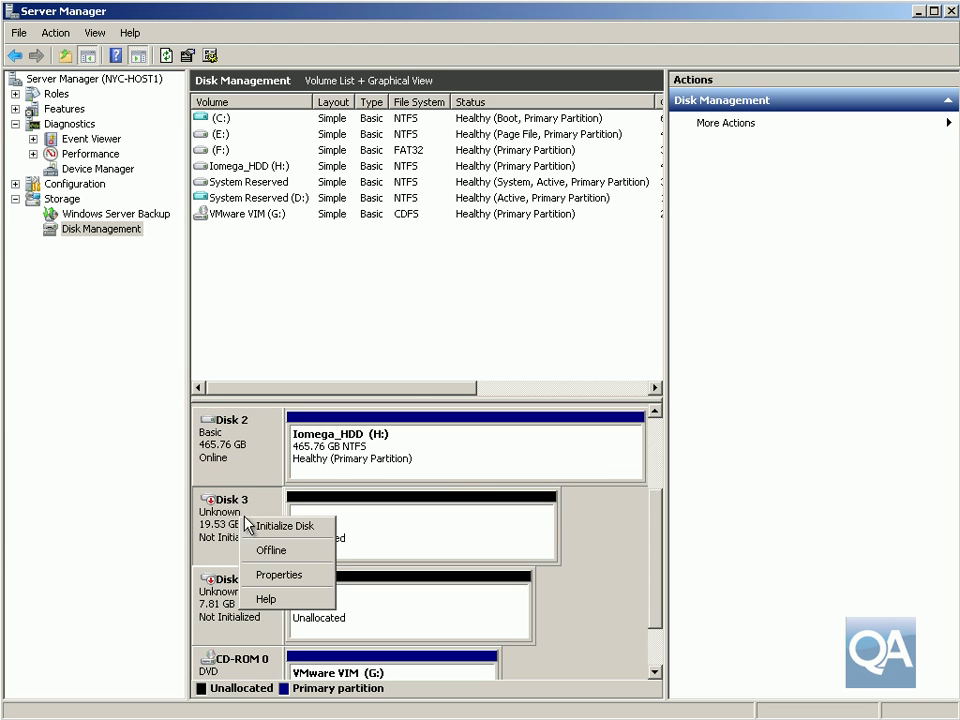
pyautogui.click(274, 527)
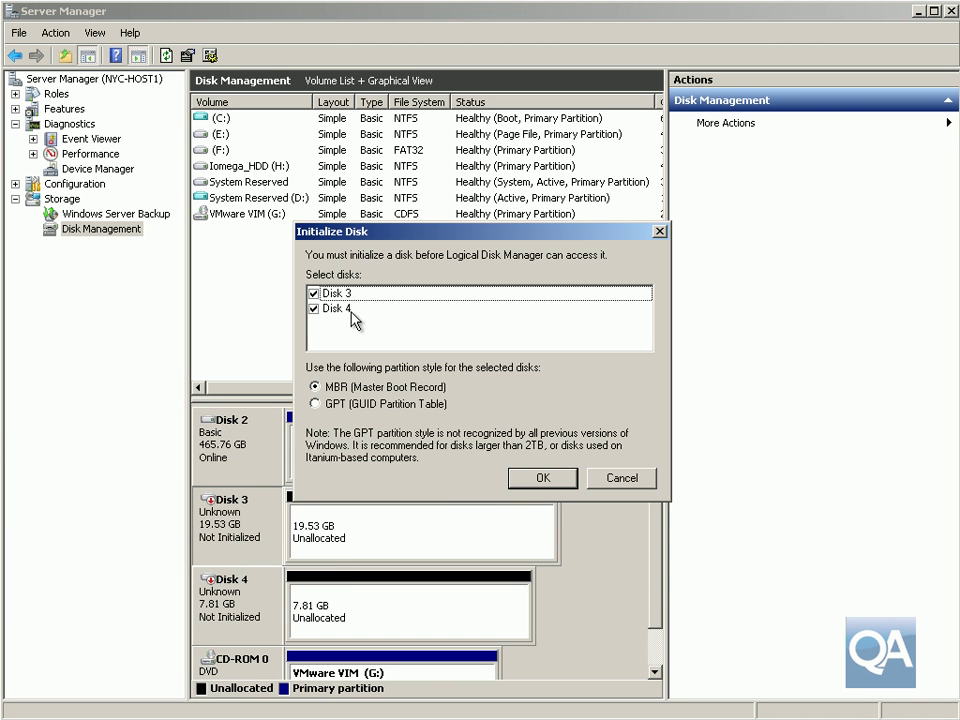
pyautogui.click(540, 484)
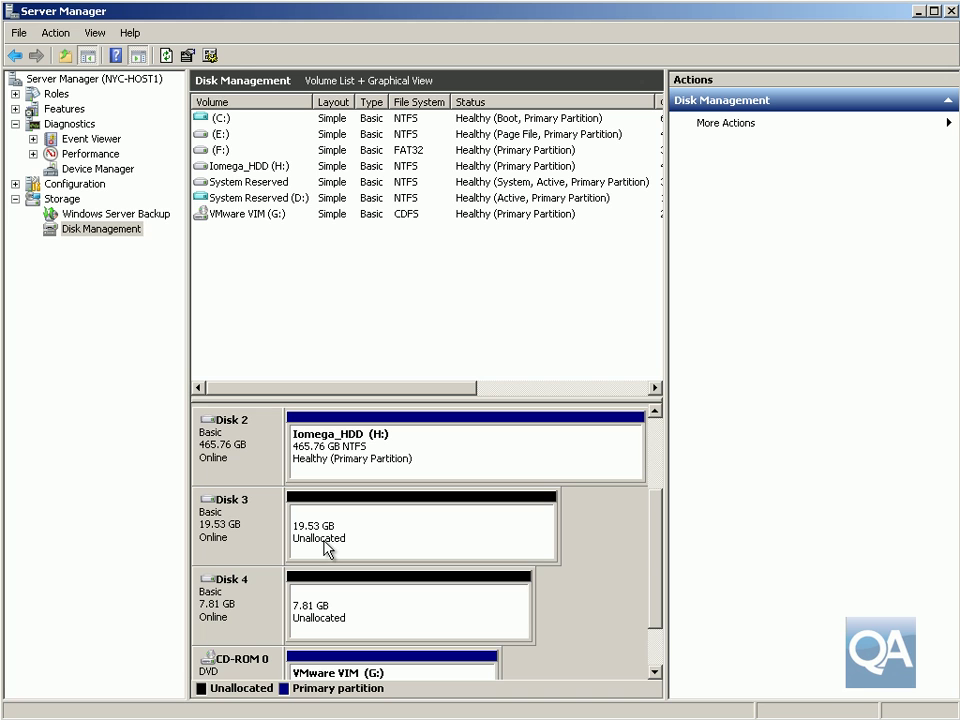
# Step: Start a new simple volume on Disk 4 with the full 7997 MB and assign it drive letter Q
pyautogui.rightClick(388, 624)
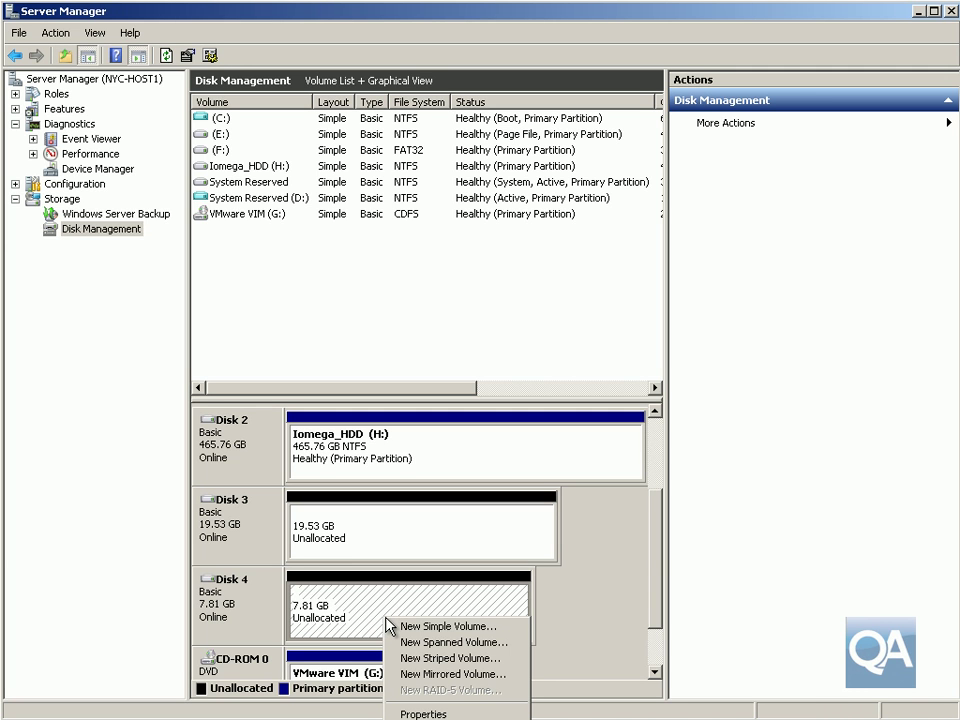
pyautogui.click(419, 626)
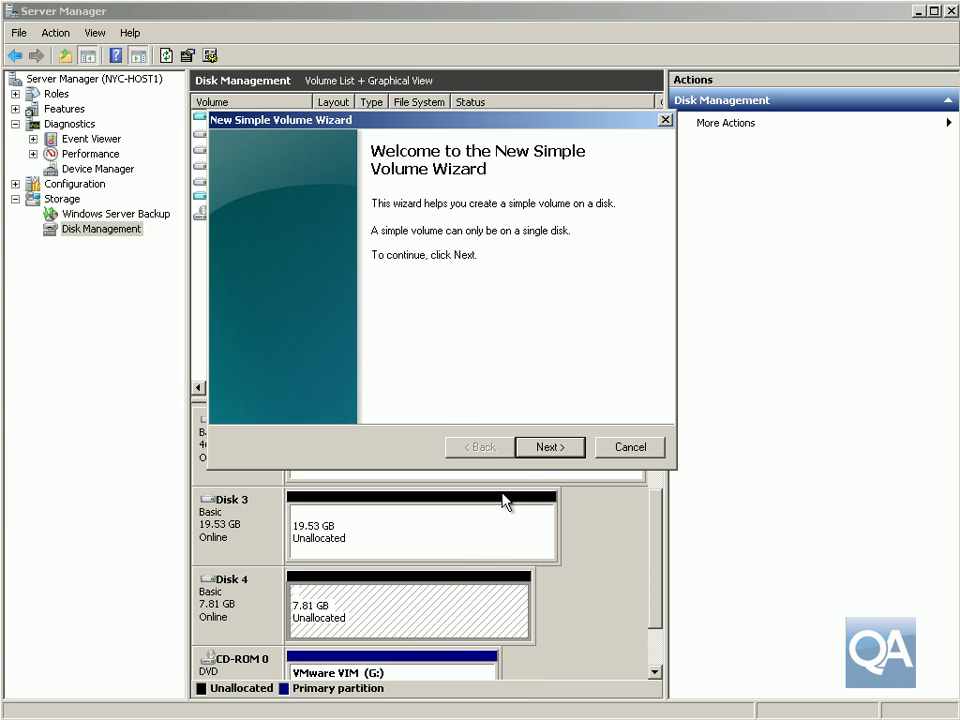
pyautogui.click(540, 447)
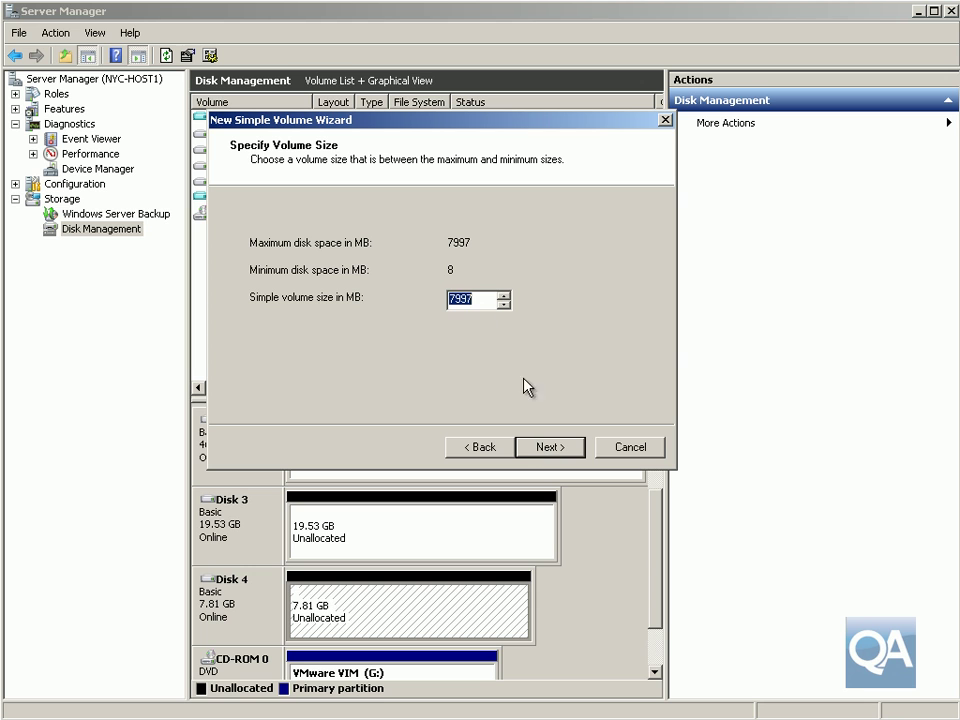
pyautogui.click(541, 446)
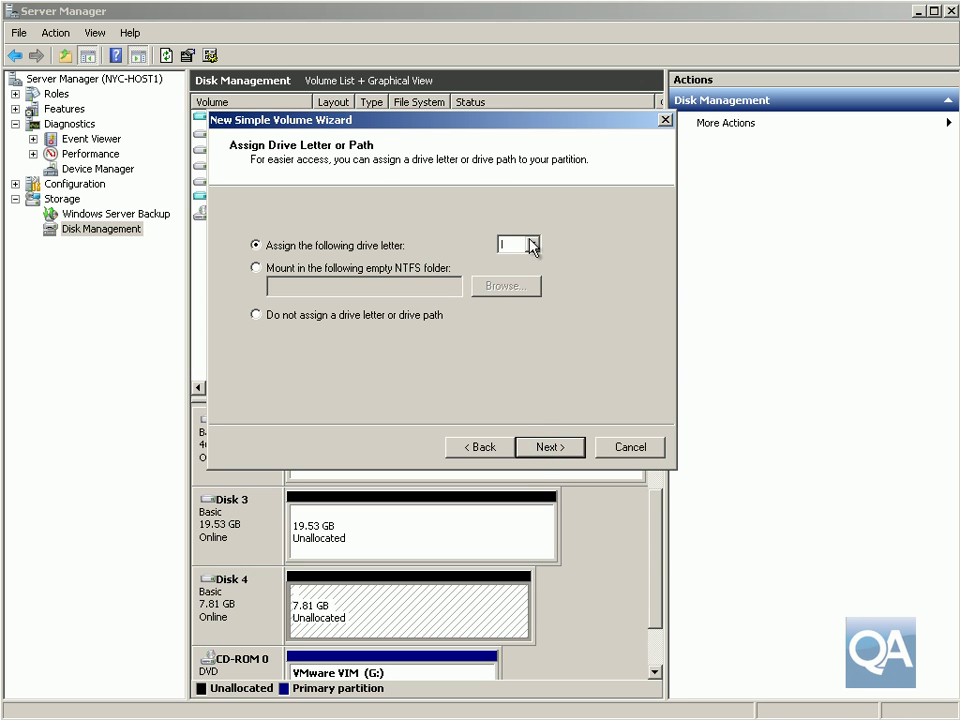
pyautogui.click(531, 243)
pyautogui.click(517, 383)
pyautogui.click(560, 450)
# Step: Label the volume Witness Disk, keep the NTFS quick format with default allocation unit size, and finish creating it
pyautogui.moveTo(483, 337); pyautogui.dragTo(371, 336)
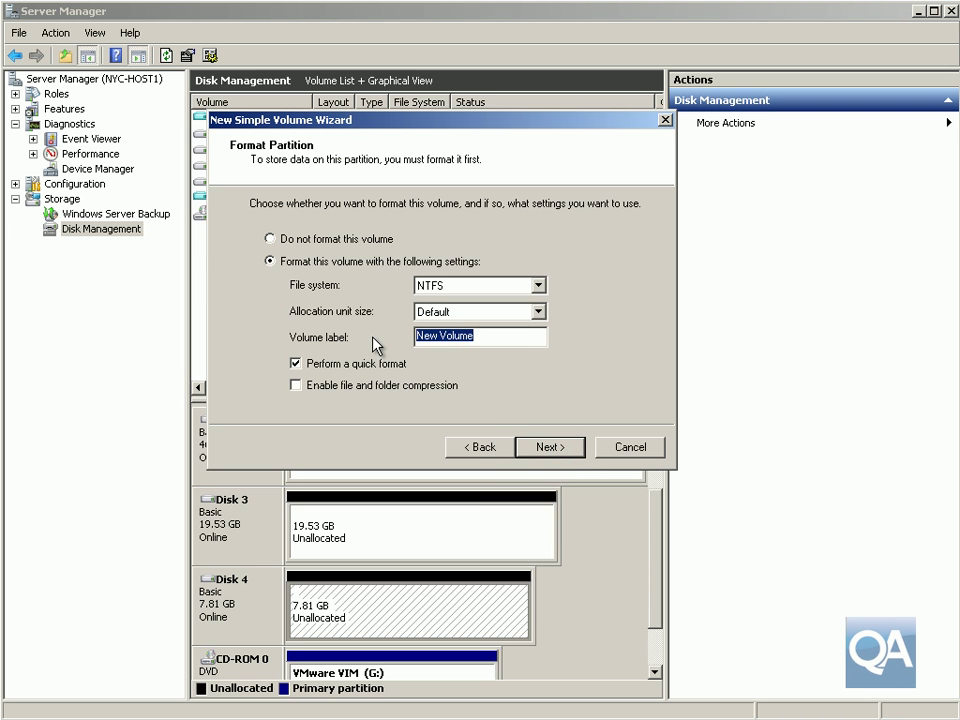
pyautogui.write('Witness Disk')
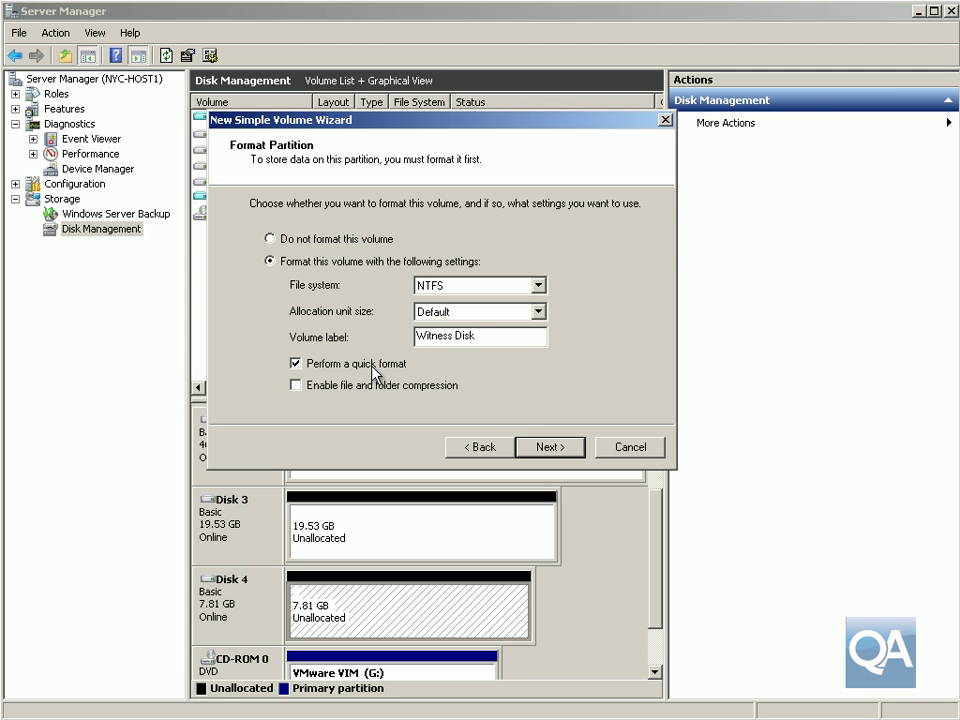
pyautogui.click(527, 450)
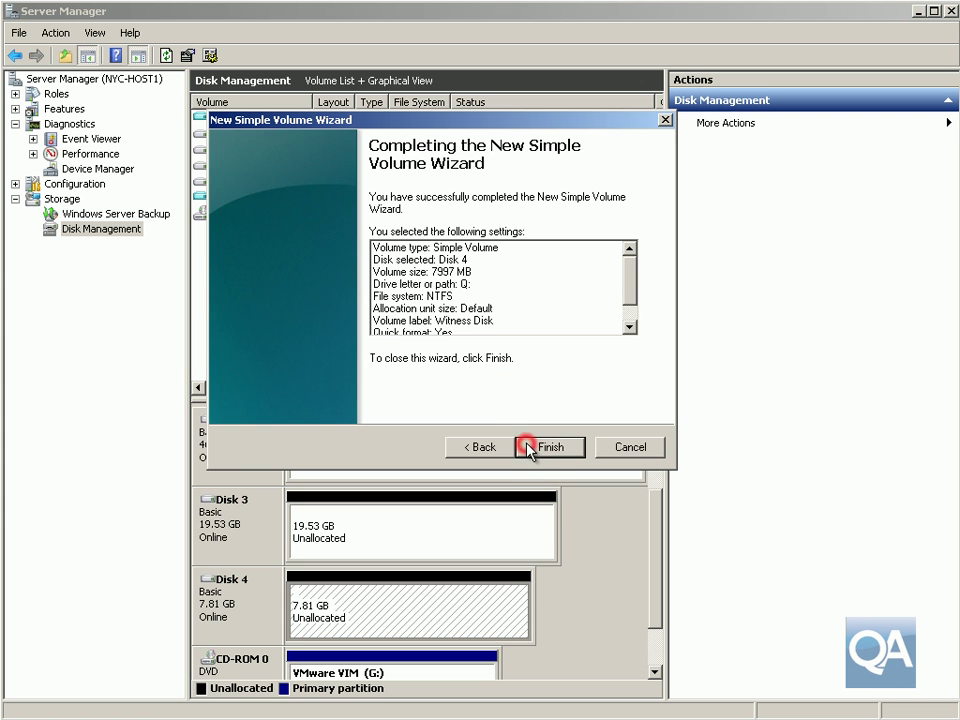
pyautogui.click(527, 450)
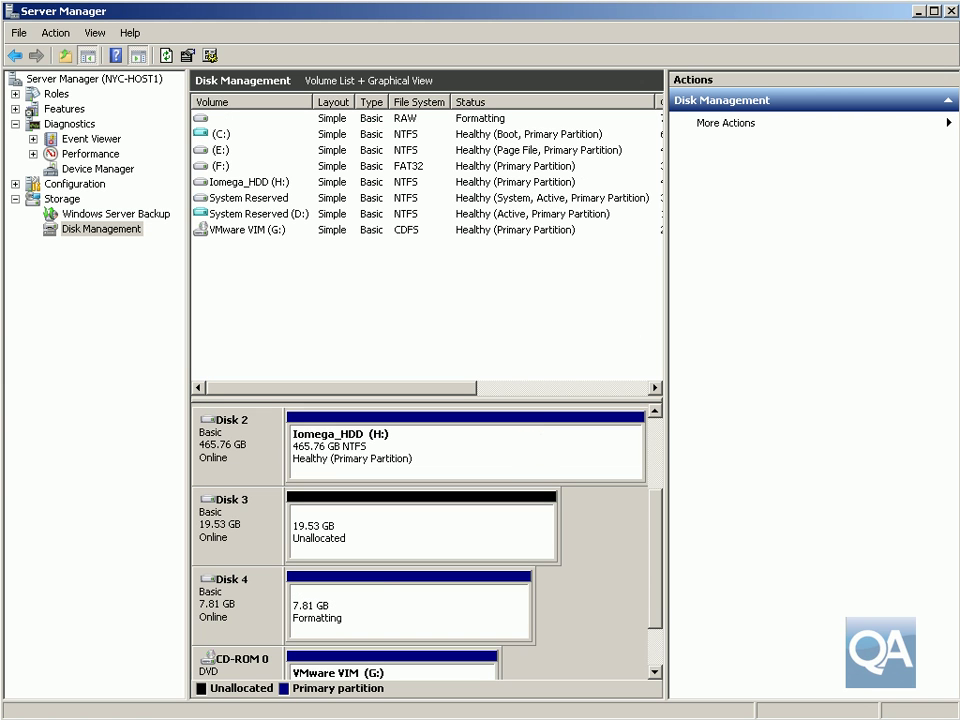
# Step: Start a new simple volume on Disk 3 with the full 19997 MB and assign it drive letter M
pyautogui.rightClick(415, 535)
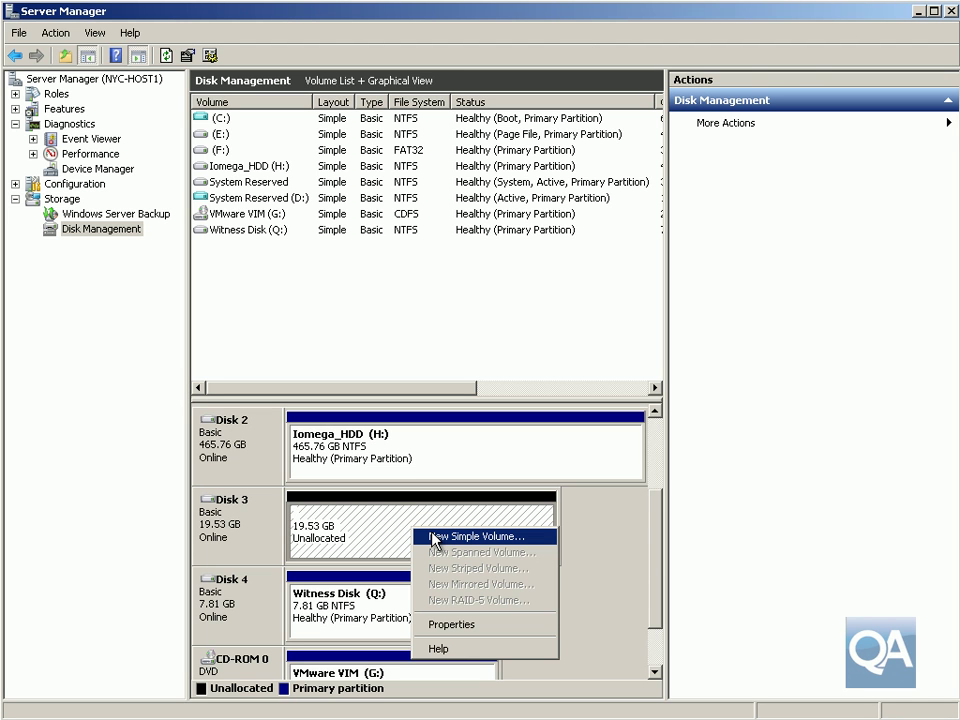
pyautogui.click(433, 538)
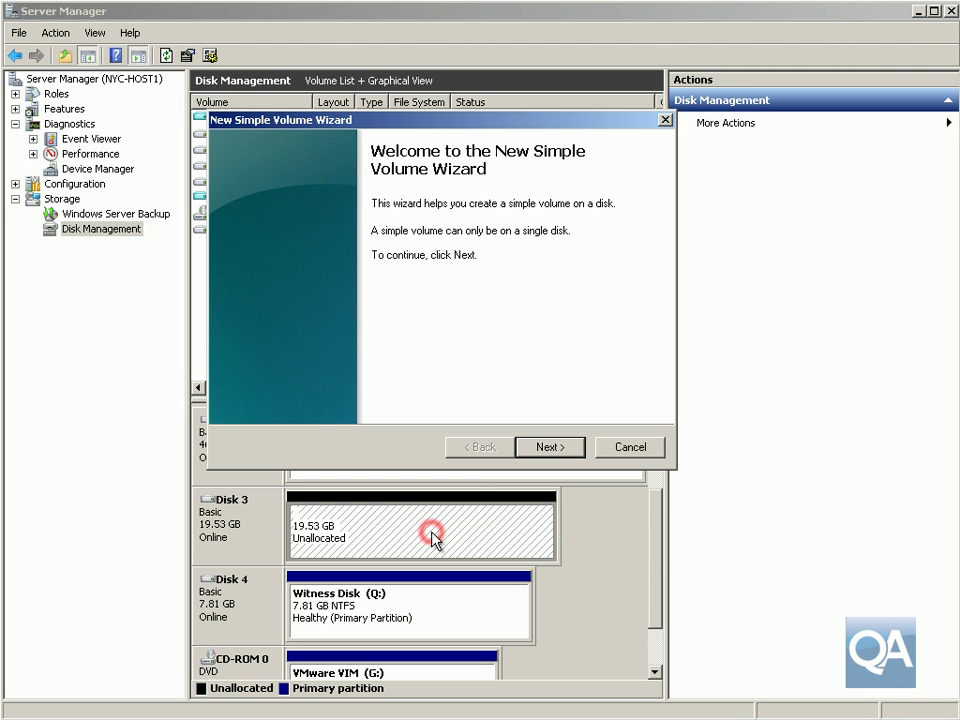
pyautogui.click(535, 449)
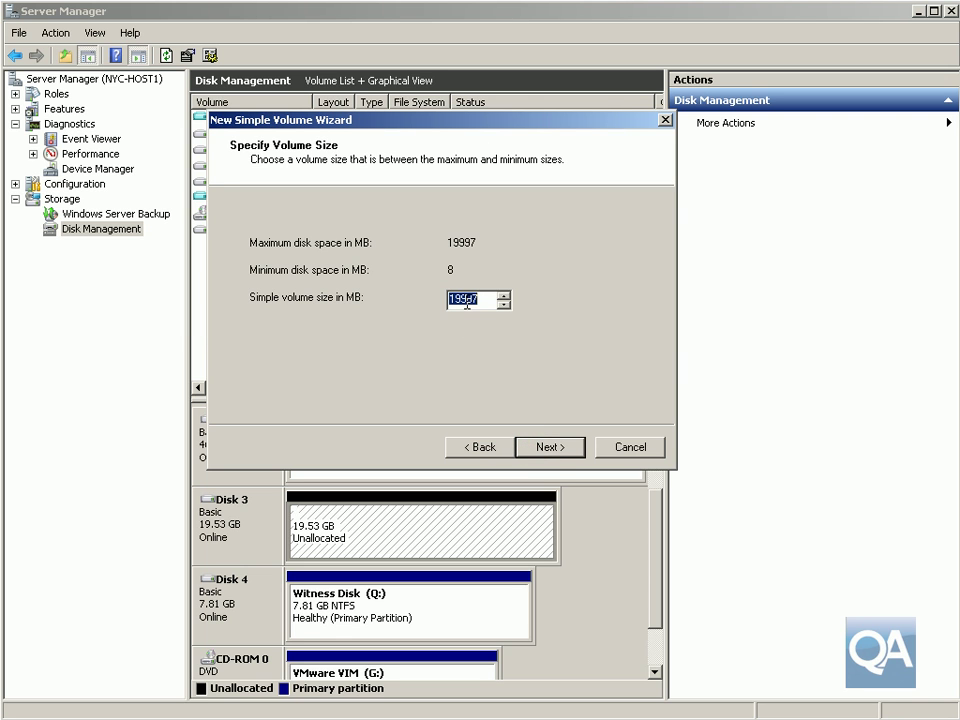
pyautogui.click(553, 452)
pyautogui.click(532, 244)
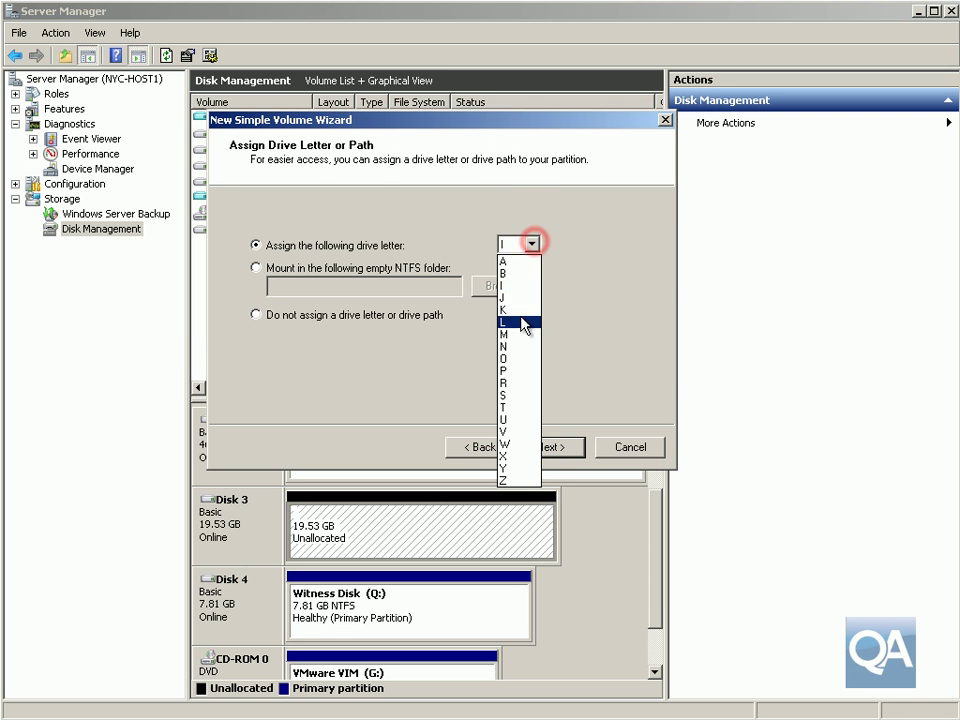
pyautogui.click(519, 334)
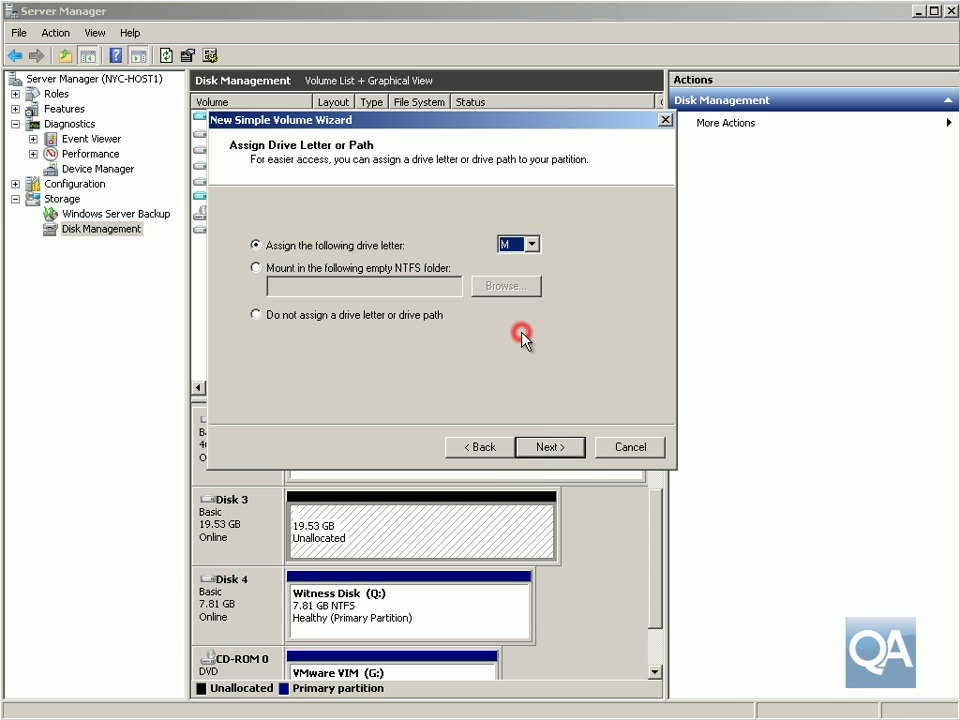
pyautogui.click(572, 448)
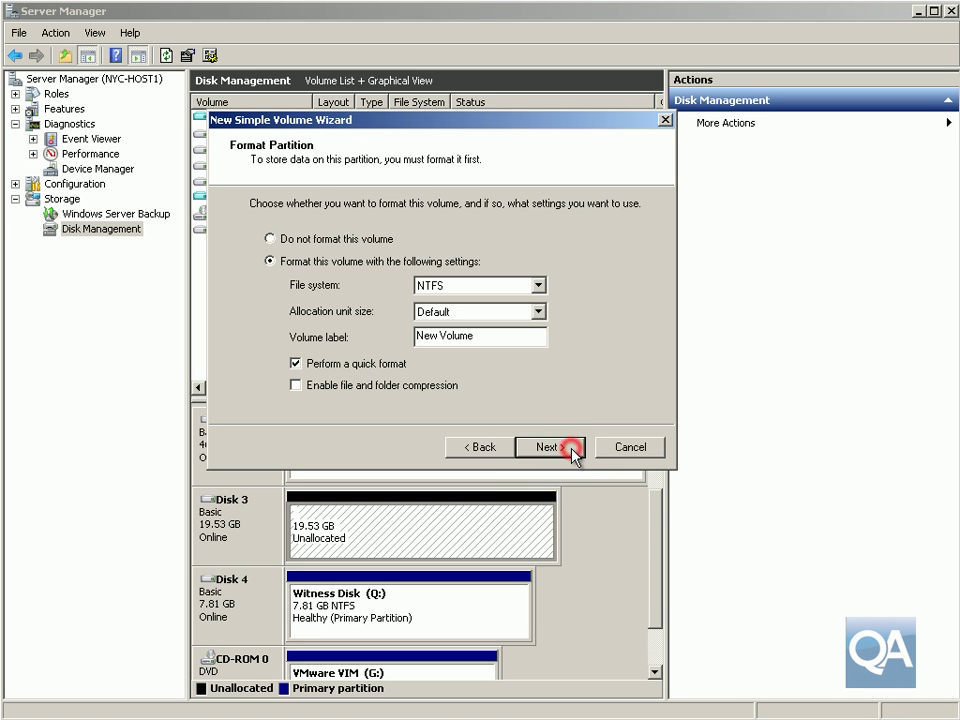
# Step: Label the Disk 3 volume VM Storage, keep the NTFS quick format with default allocation unit size, and finish creating it
pyautogui.click(497, 338)
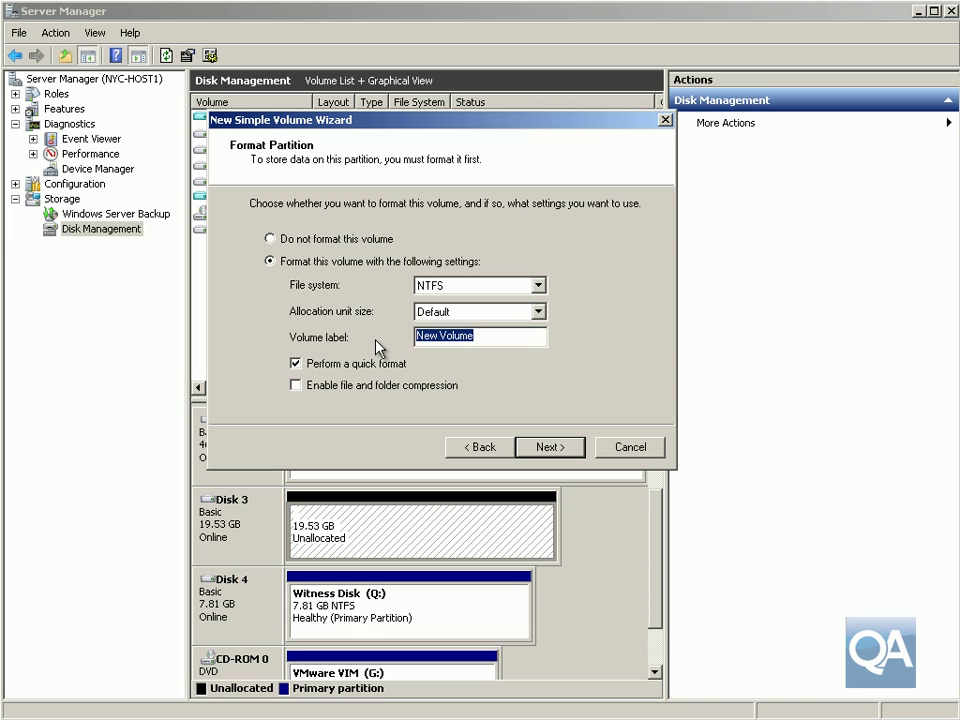
pyautogui.write('VM Storage')
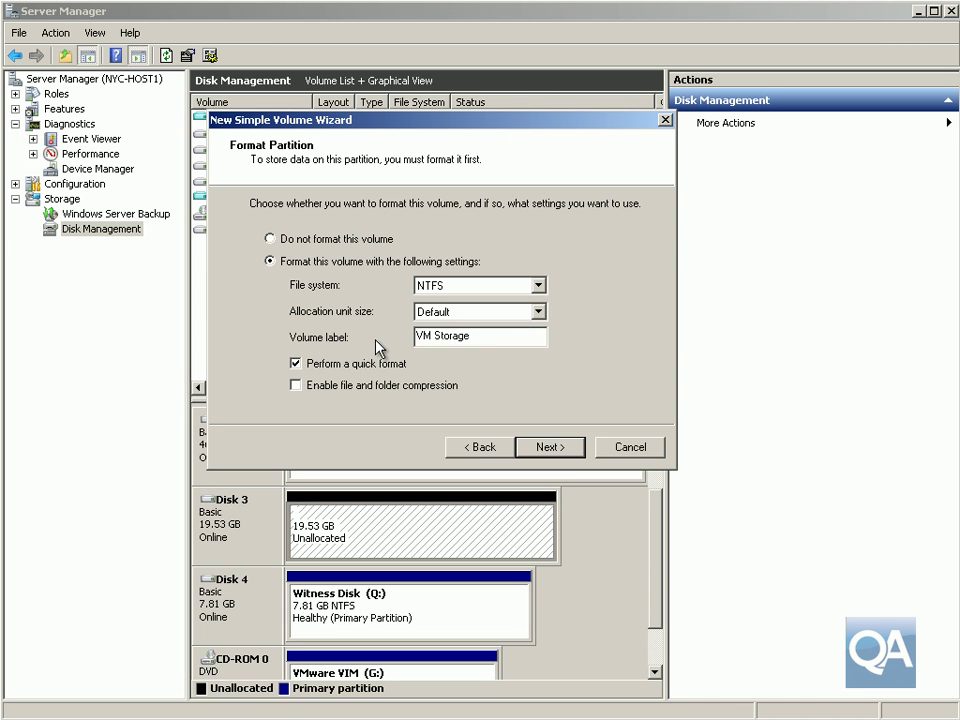
pyautogui.click(540, 449)
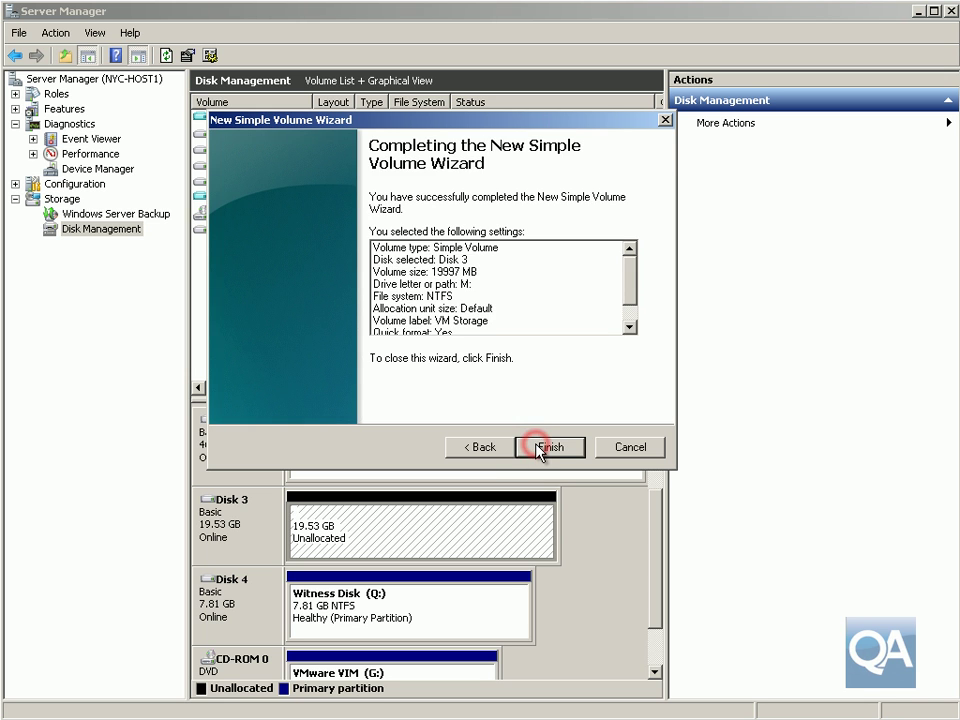
pyautogui.click(540, 449)
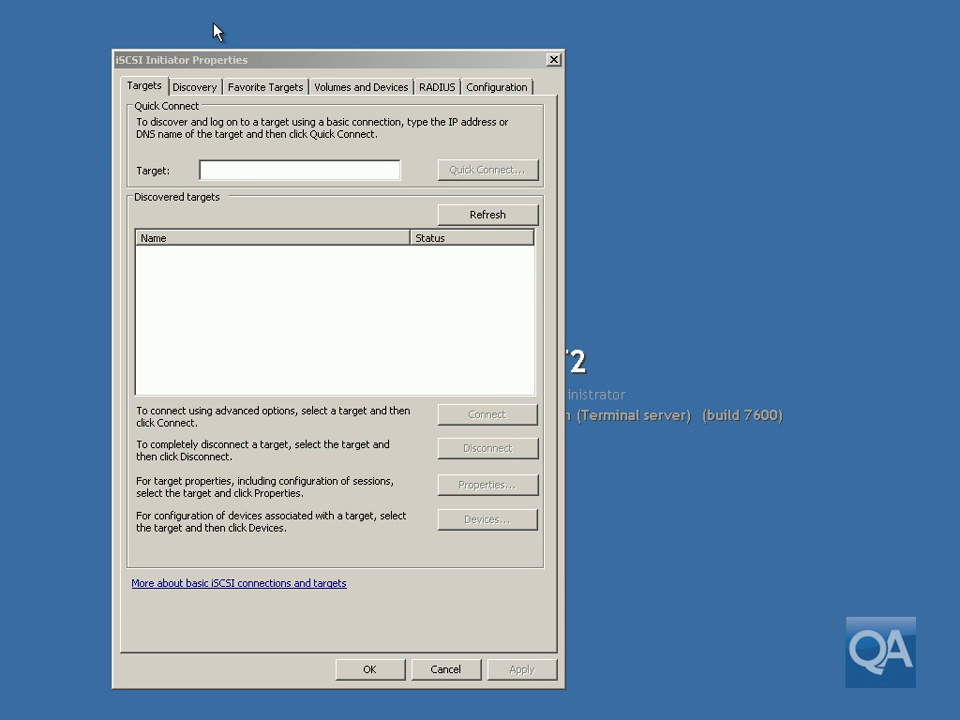
# Step: In the second host's iSCSI Initiator, quick-connect to the target server at 10.10.0.24
pyautogui.click(241, 166)
pyautogui.write('10.10.0.124')
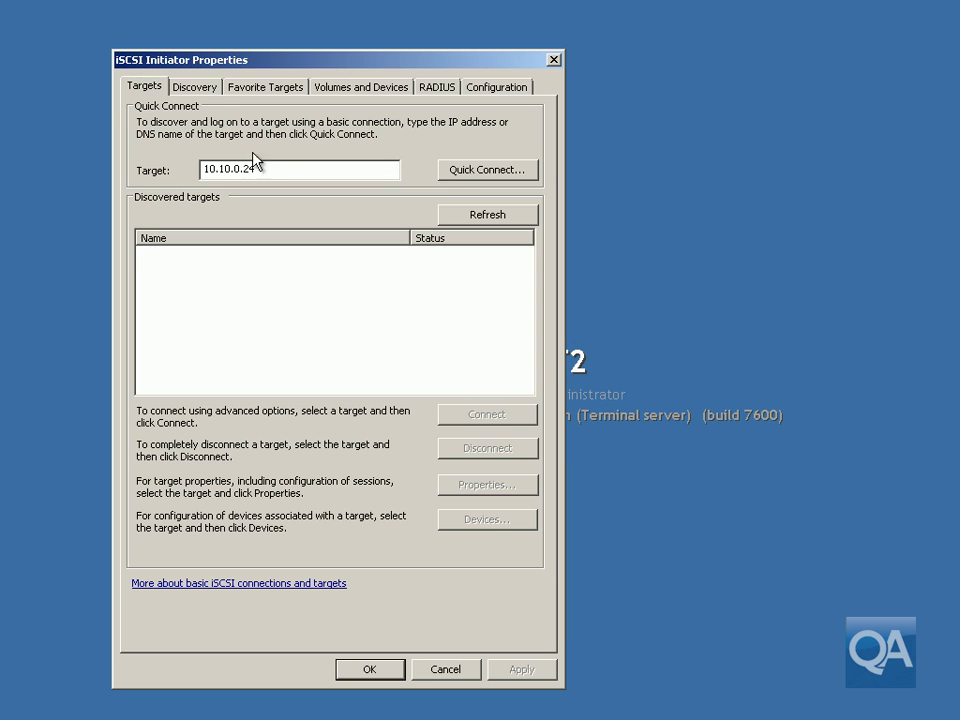
pyautogui.click(463, 171)
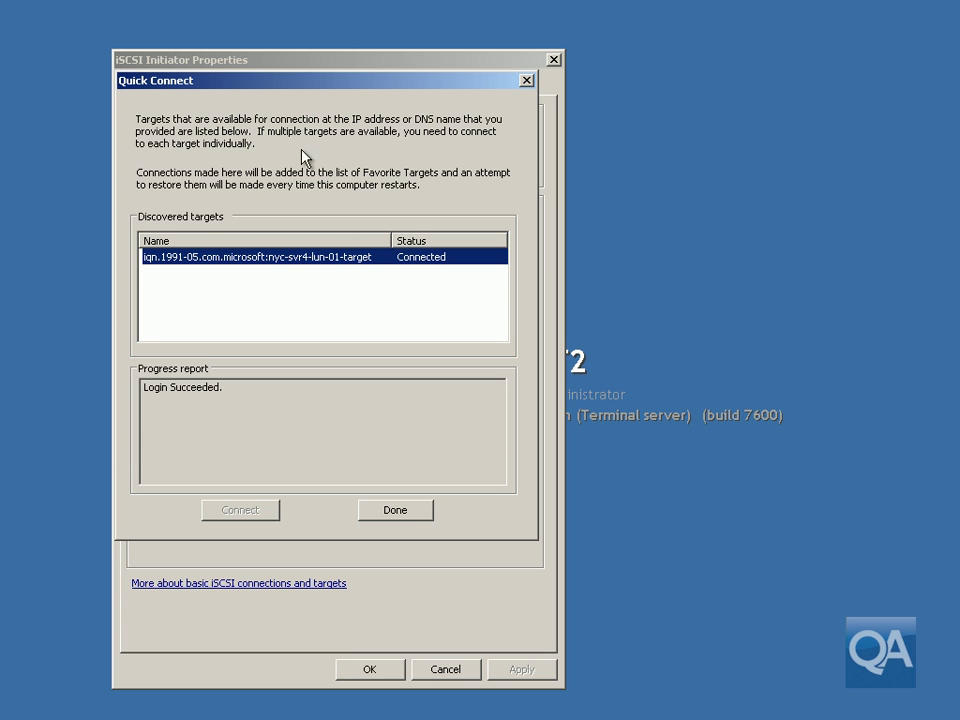
pyautogui.click(370, 509)
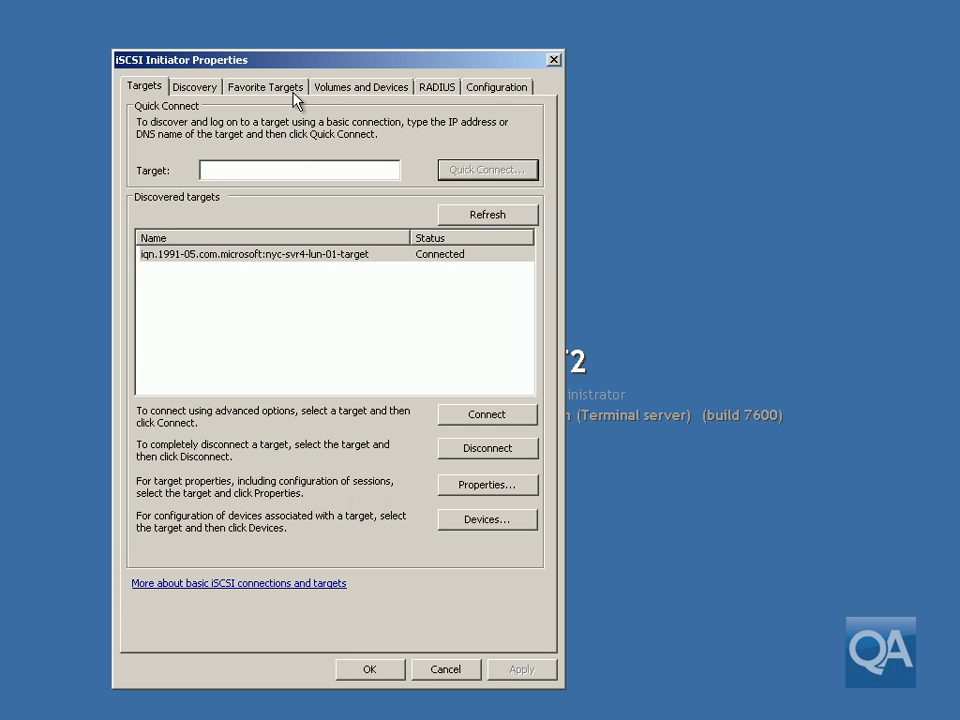
# Step: Auto-configure all available iSCSI volumes and devices on the second host and accept the initiator properties
pyautogui.click(336, 90)
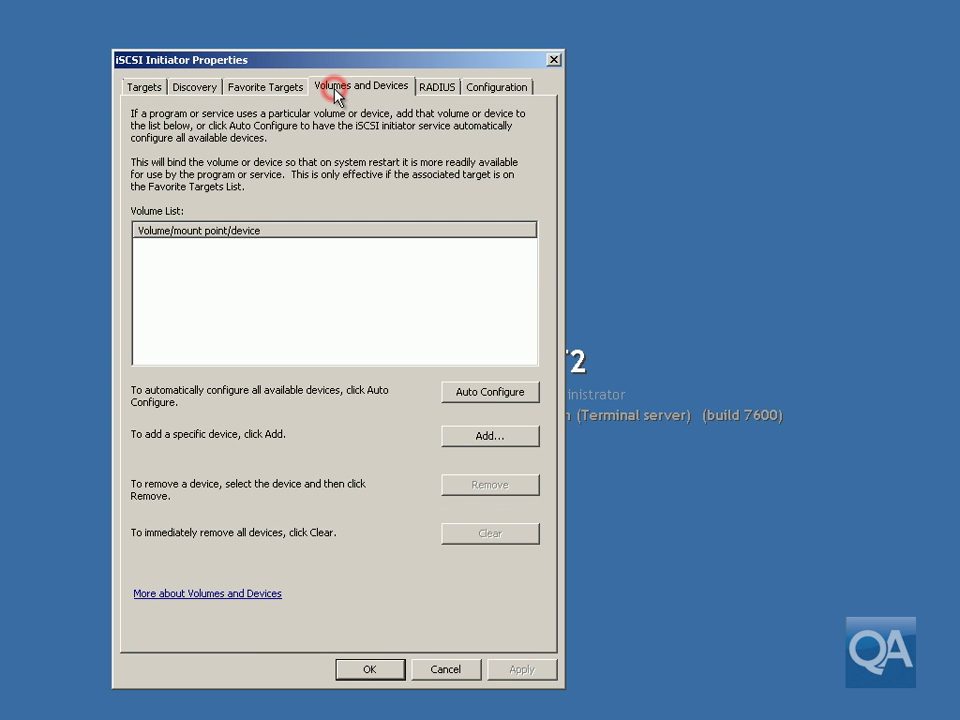
pyautogui.click(476, 396)
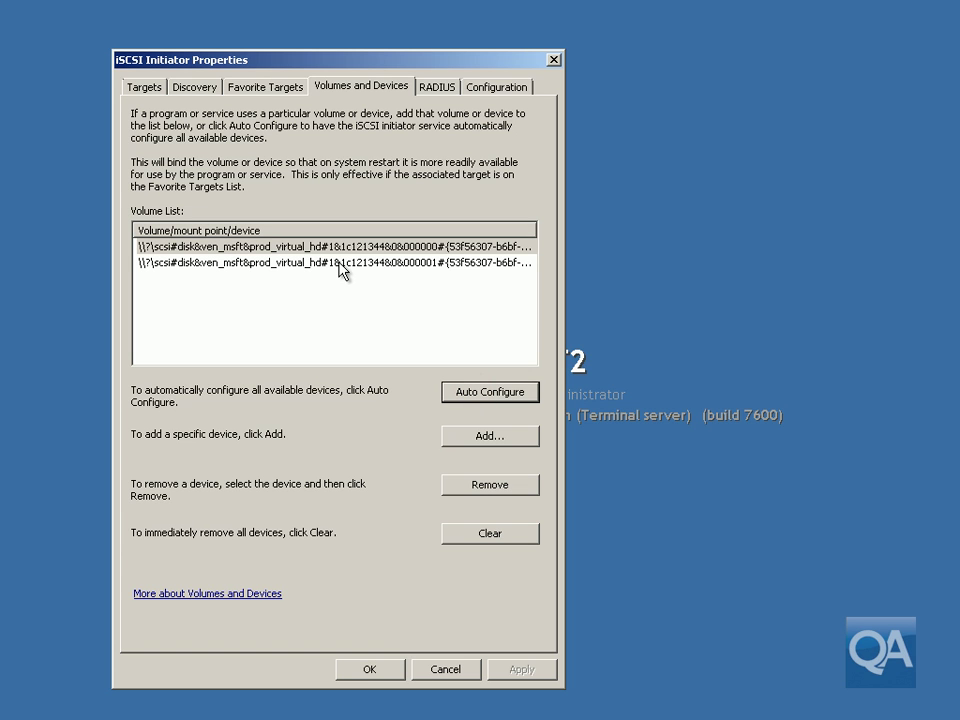
pyautogui.click(390, 670)
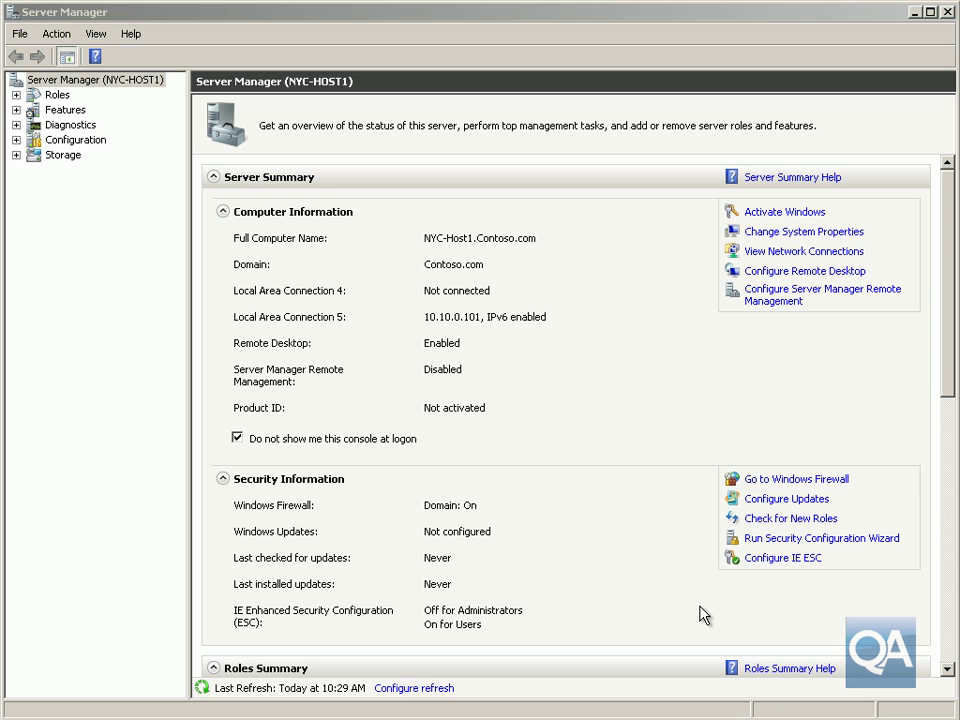
# Step: In Server Manager, check the installed features on NYC-HOST1 and NYC-HOST2 for Failover Clustering
pyautogui.click(60, 111)
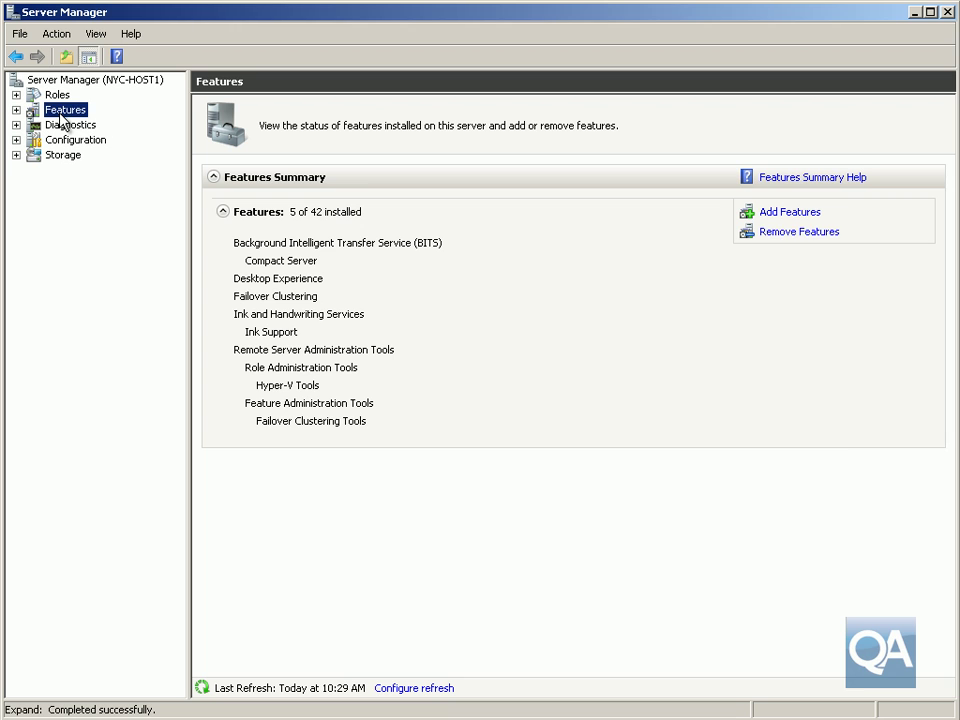
pyautogui.click(795, 215)
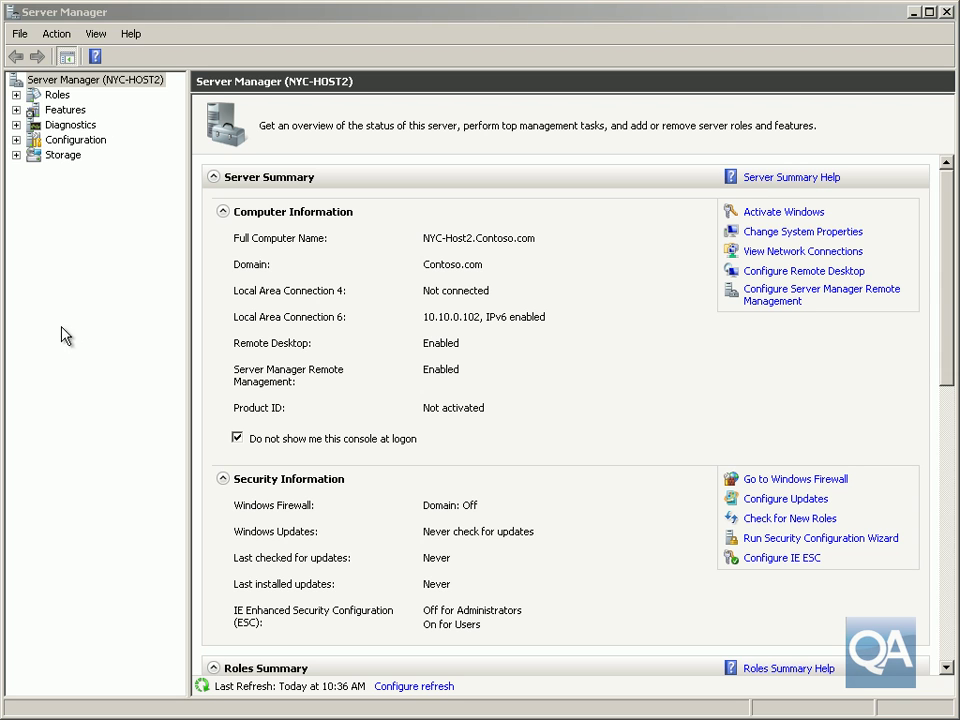
pyautogui.click(50, 107)
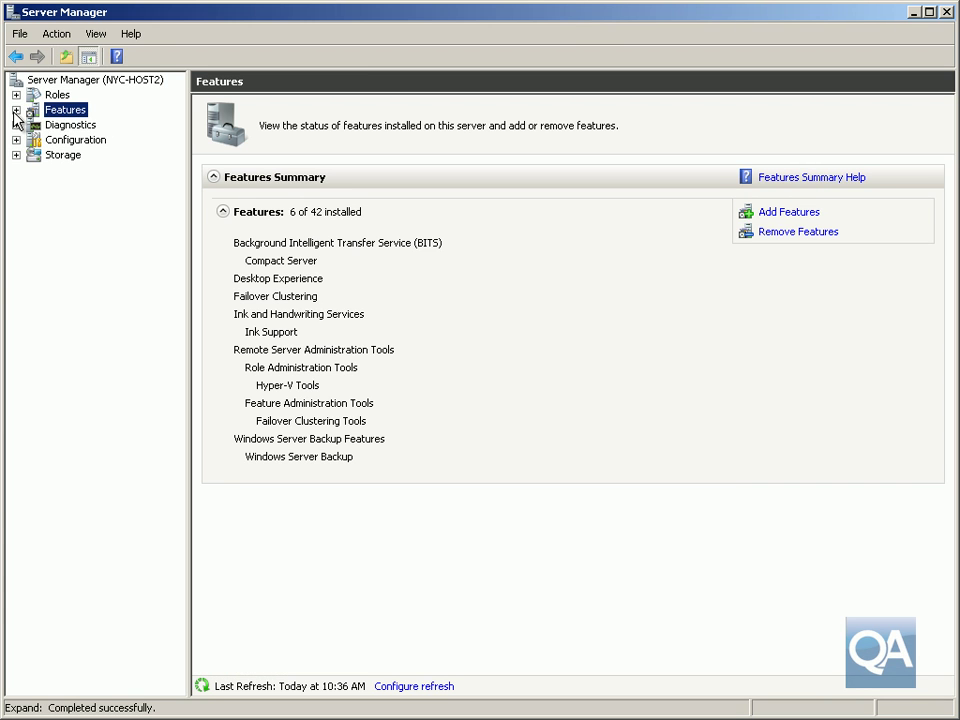
pyautogui.click(16, 110)
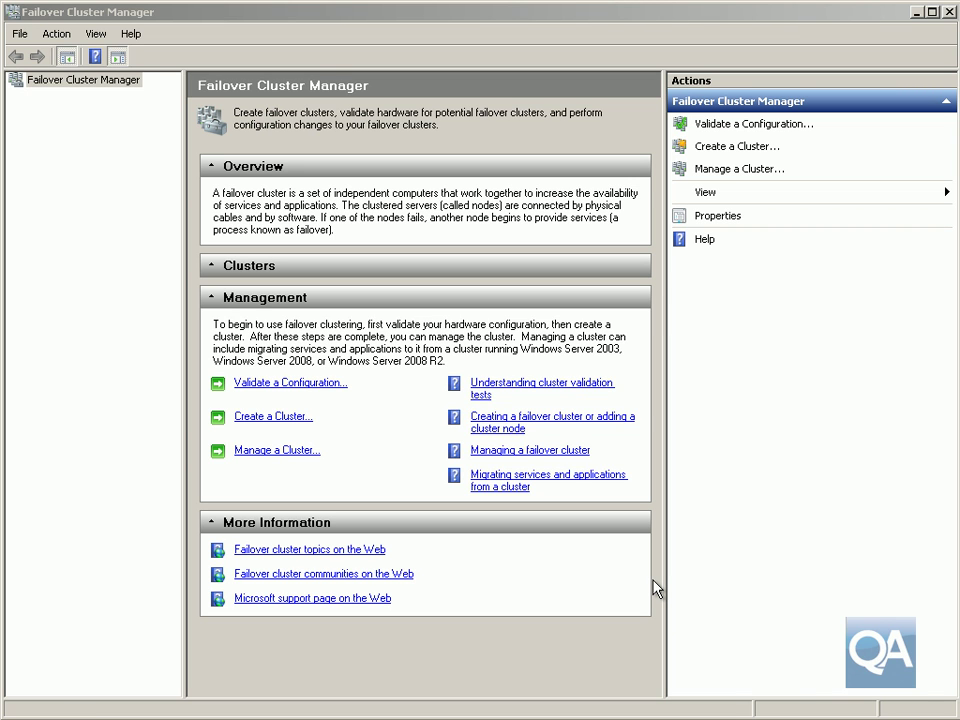
# Step: In Failover Cluster Manager, start a configuration validation and add nyc-host1 and nyc-host2 as the servers to test
pyautogui.click(750, 126)
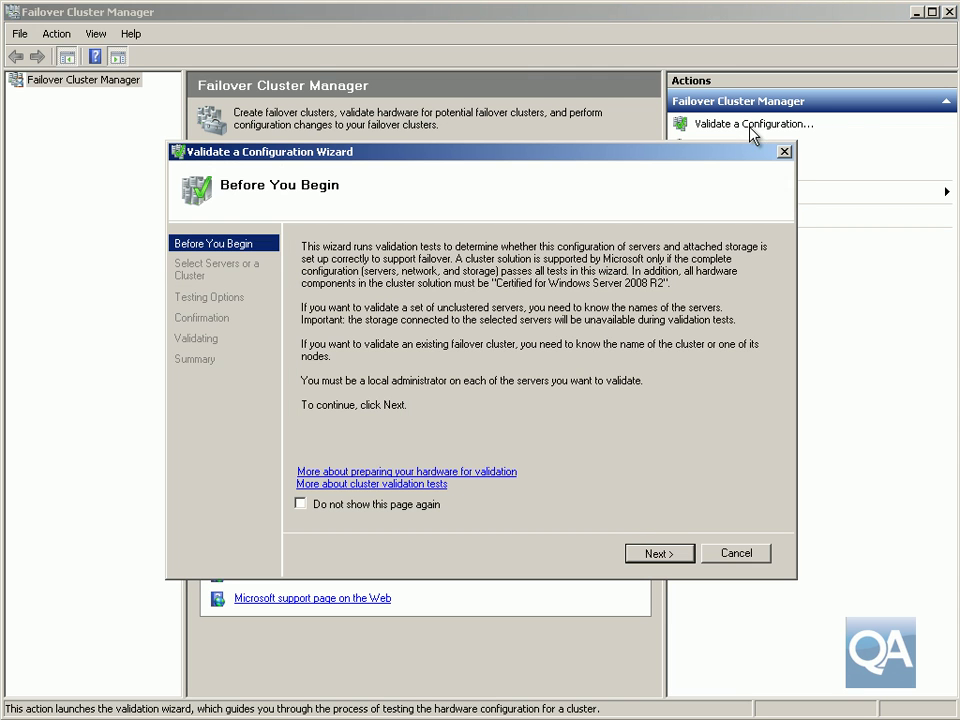
pyautogui.click(658, 555)
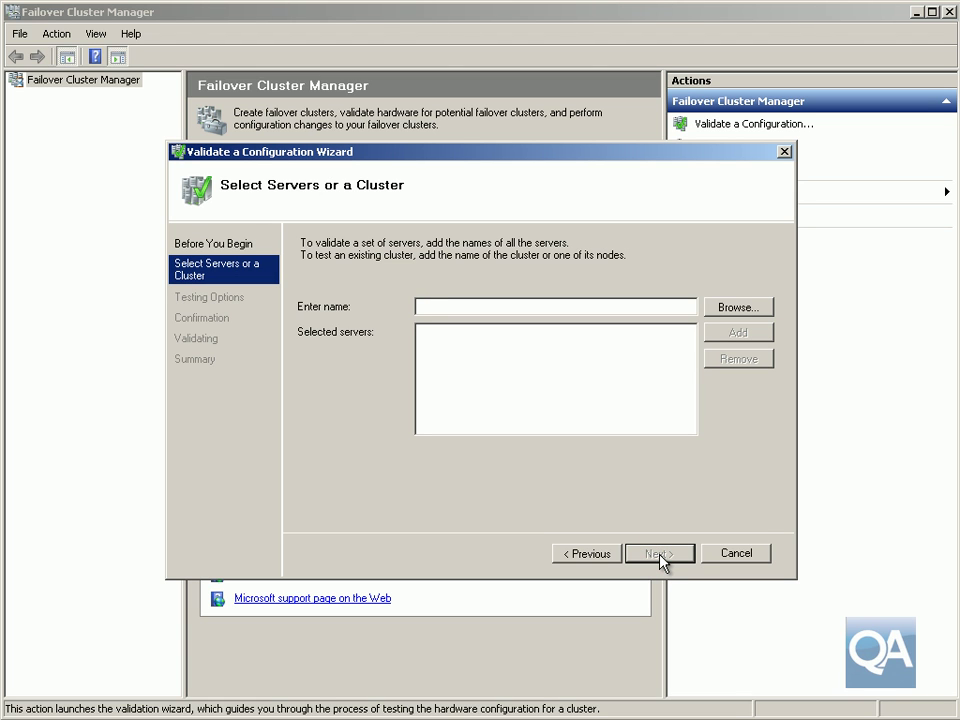
pyautogui.click(599, 307)
pyautogui.write('nyc-host1')
pyautogui.click(758, 332)
pyautogui.write('nyc-host2')
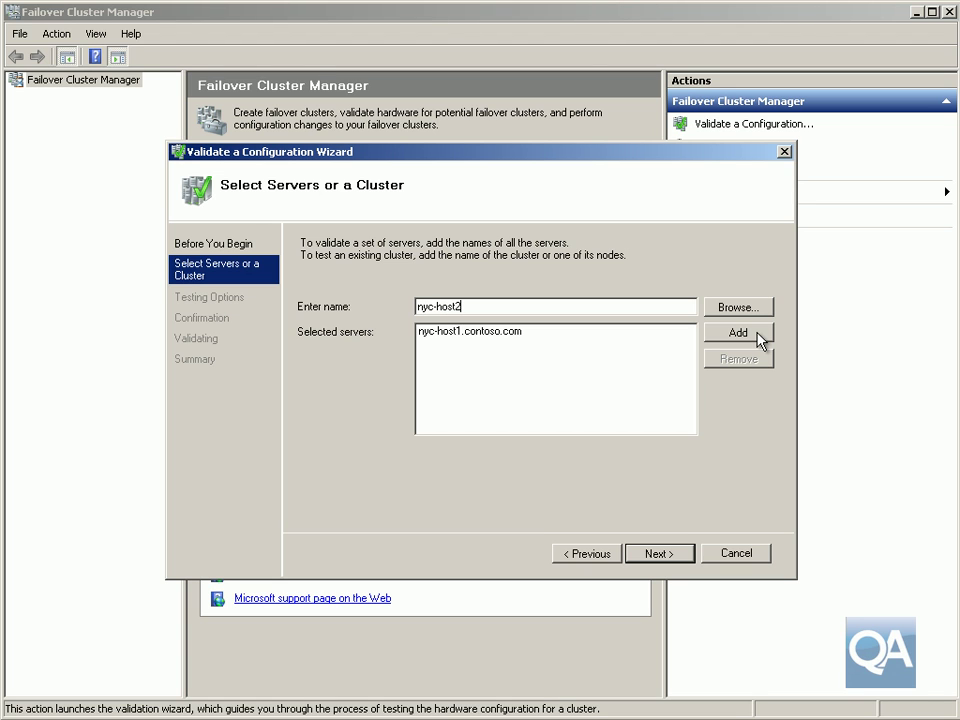
pyautogui.click(745, 333)
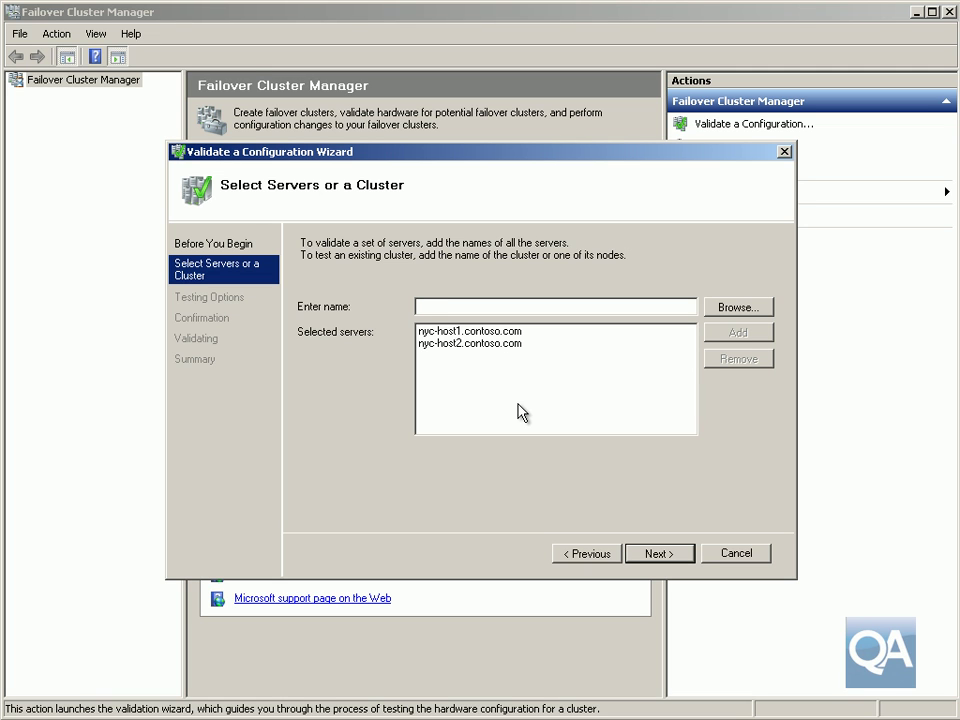
pyautogui.click(670, 554)
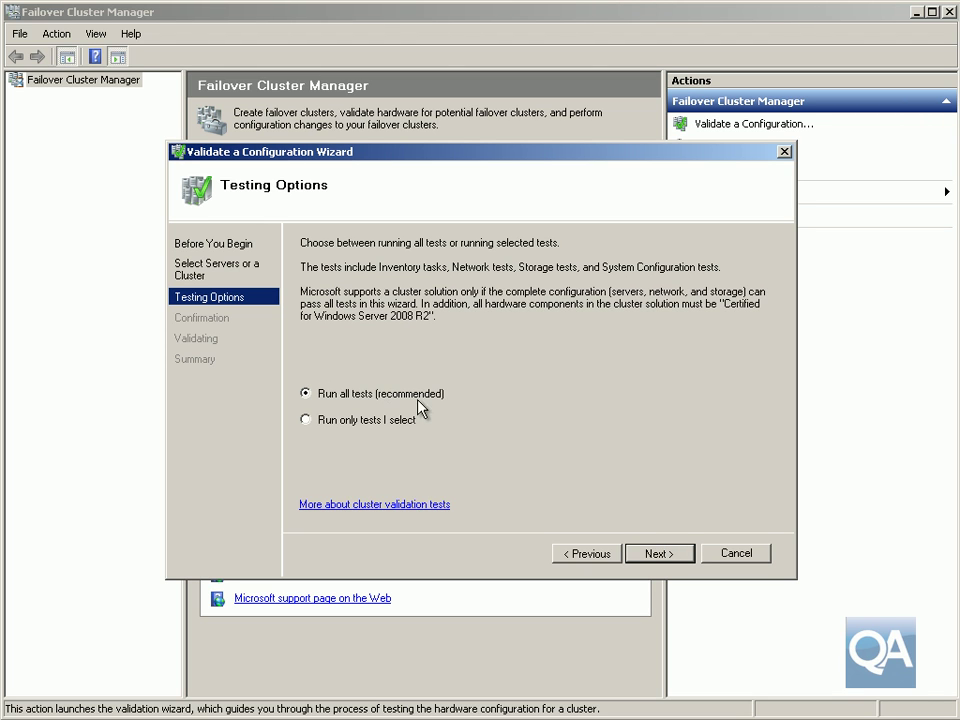
# Step: Keep the option to run all tests, review the list of selected tests, and start the validation
pyautogui.click(645, 556)
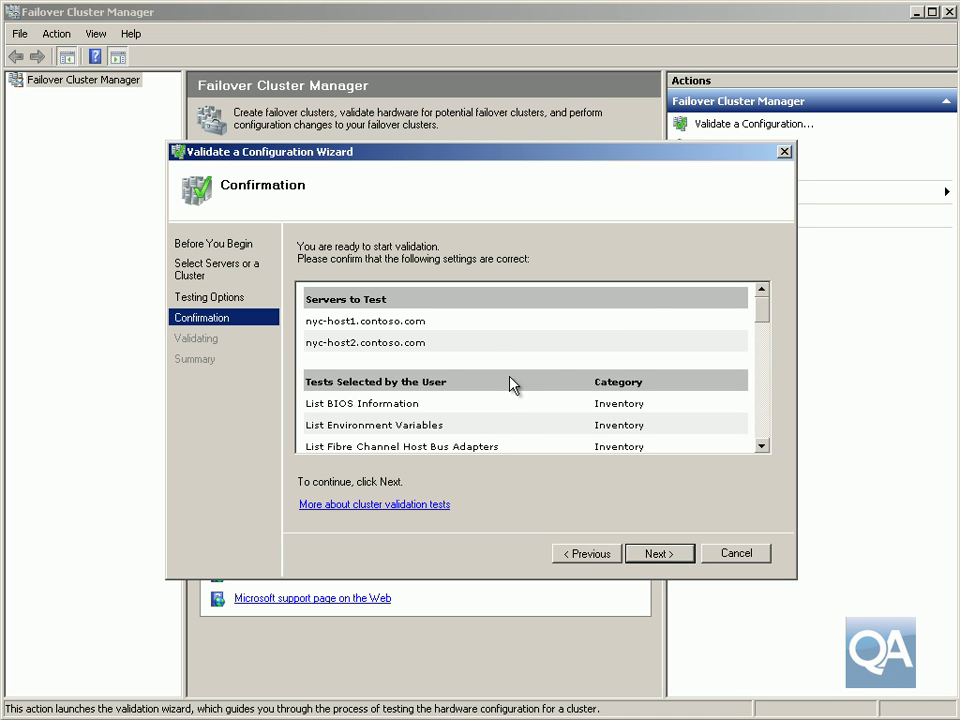
pyautogui.click(761, 446)
pyautogui.moveTo(769, 450); pyautogui.dragTo(769, 450)
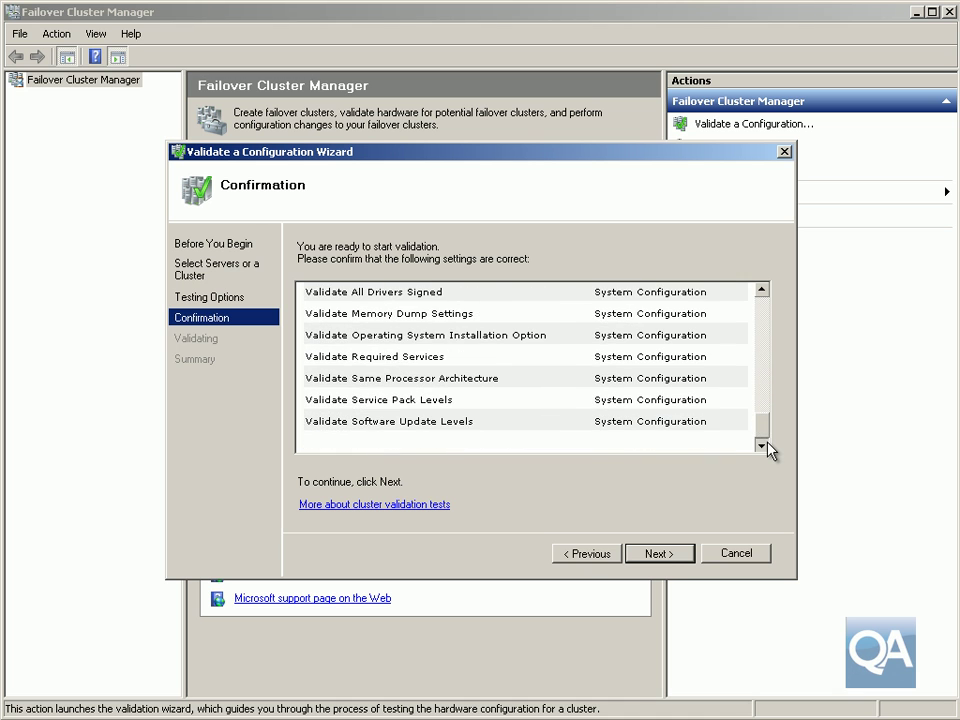
pyautogui.click(660, 561)
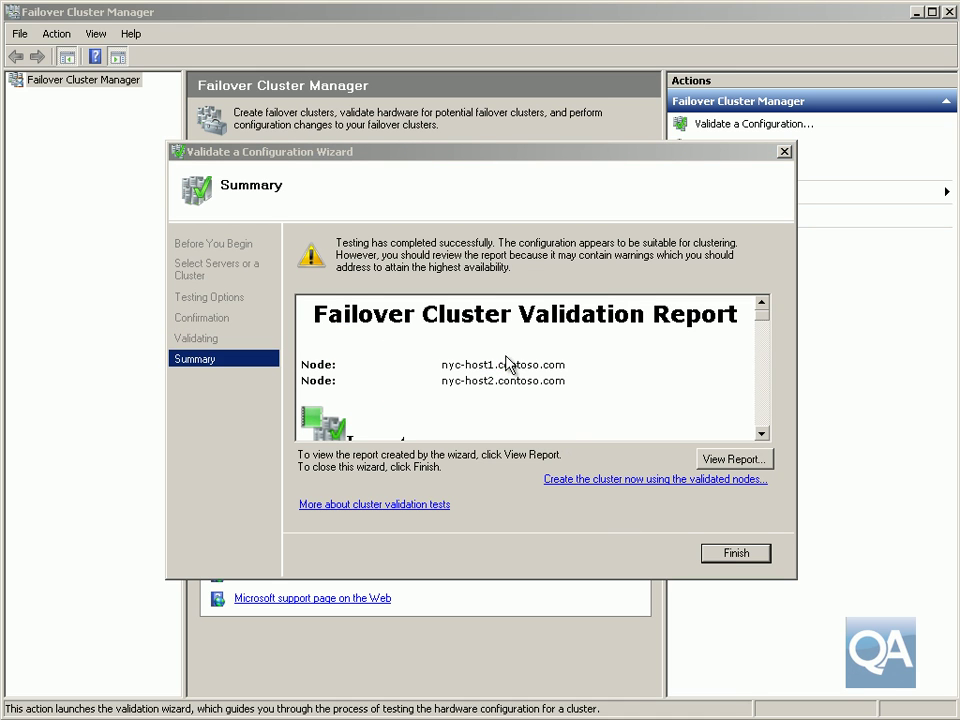
# Step: Read the failover cluster validation report through to its overall result and close the validation wizard
pyautogui.click(761, 433)
pyautogui.moveTo(761, 437); pyautogui.dragTo(762, 439)
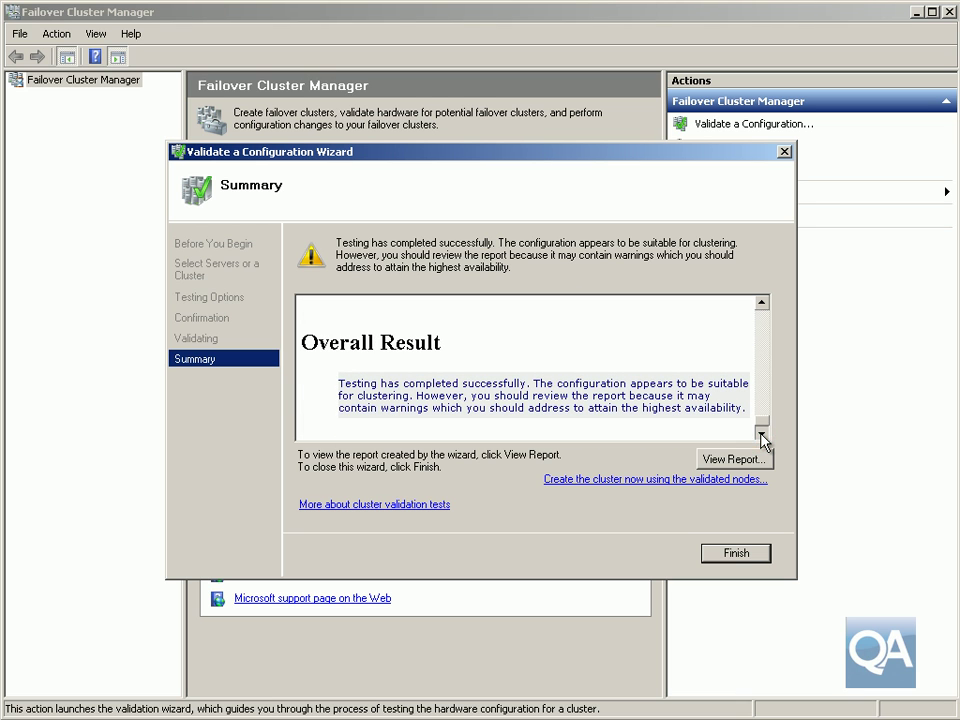
pyautogui.click(740, 556)
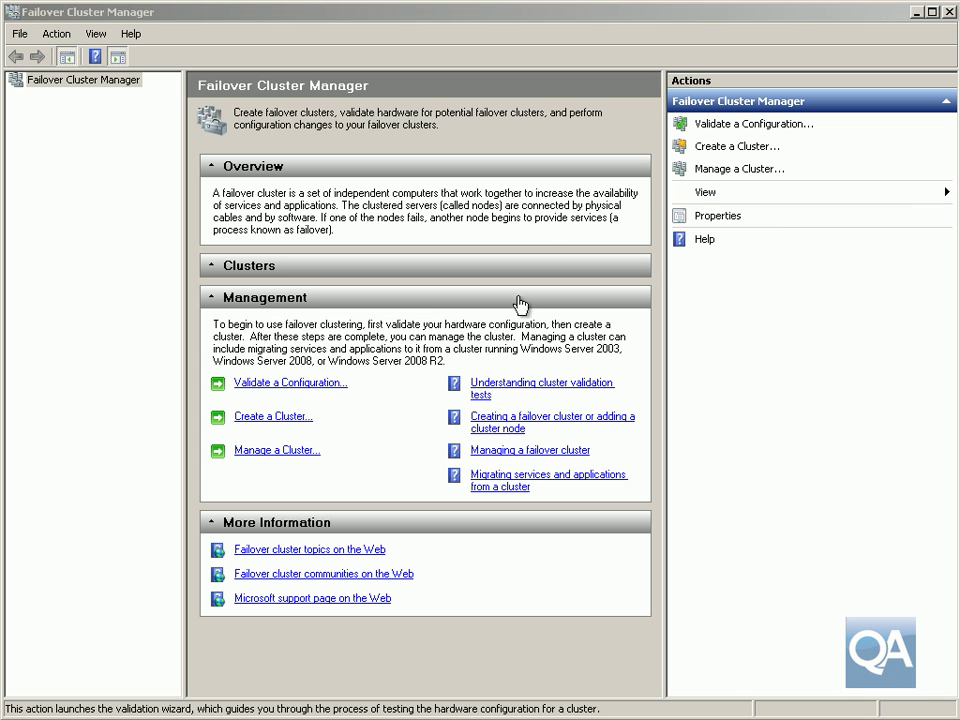
# Step: Start creating a new cluster and add nyc-host1 and nyc-host2 as its member servers
pyautogui.click(718, 148)
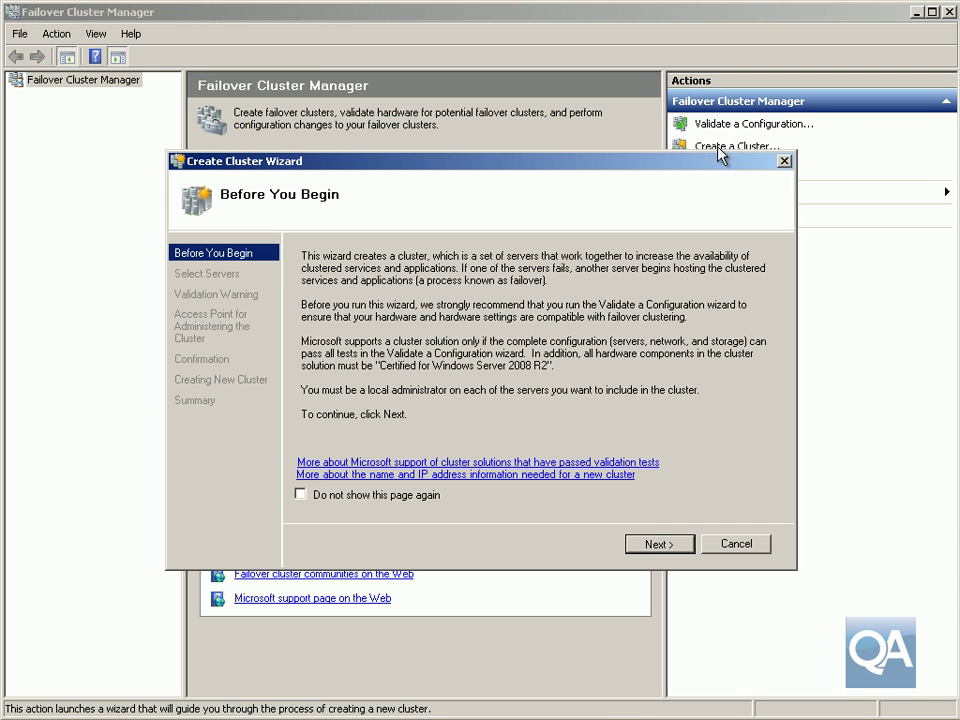
pyautogui.click(661, 546)
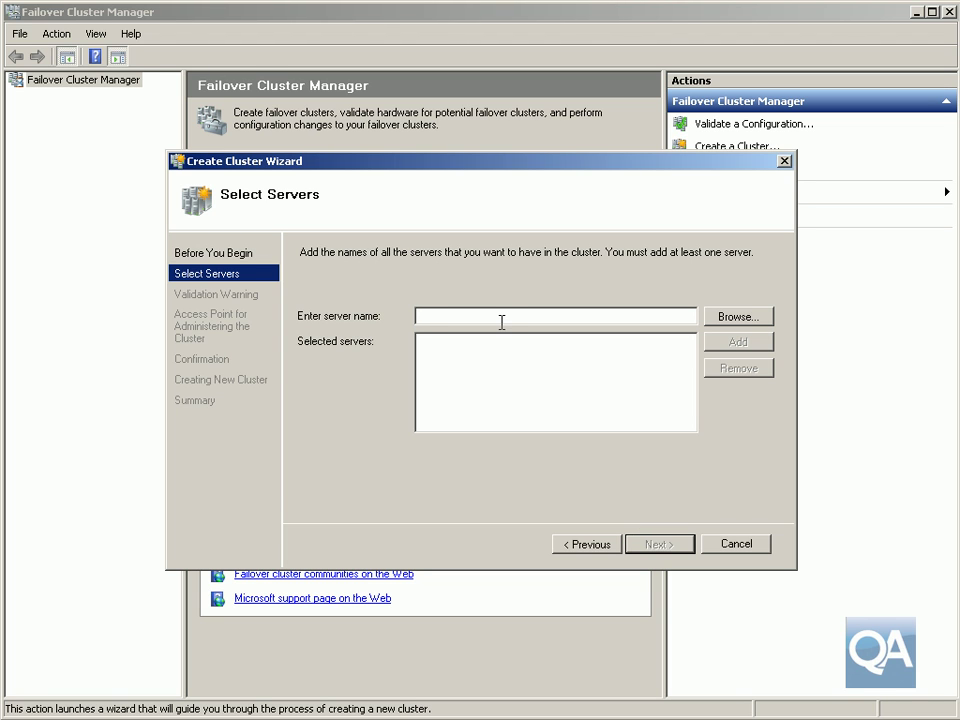
pyautogui.write('nyc-host1')
pyautogui.click(726, 345)
pyautogui.write('n')
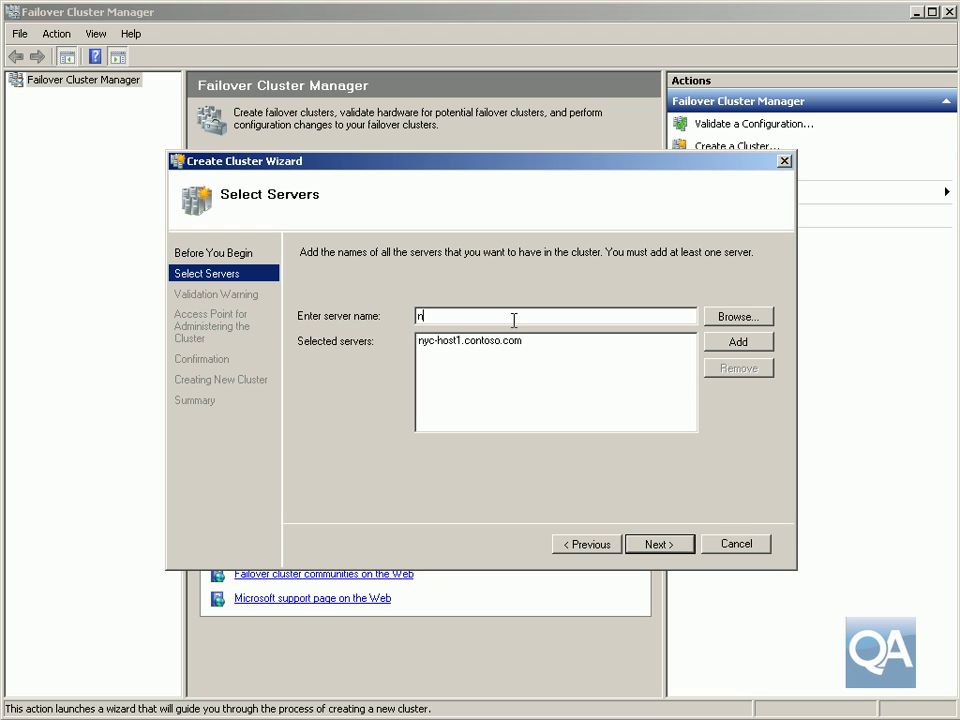
pyautogui.write('yc-host2')
pyautogui.click(721, 344)
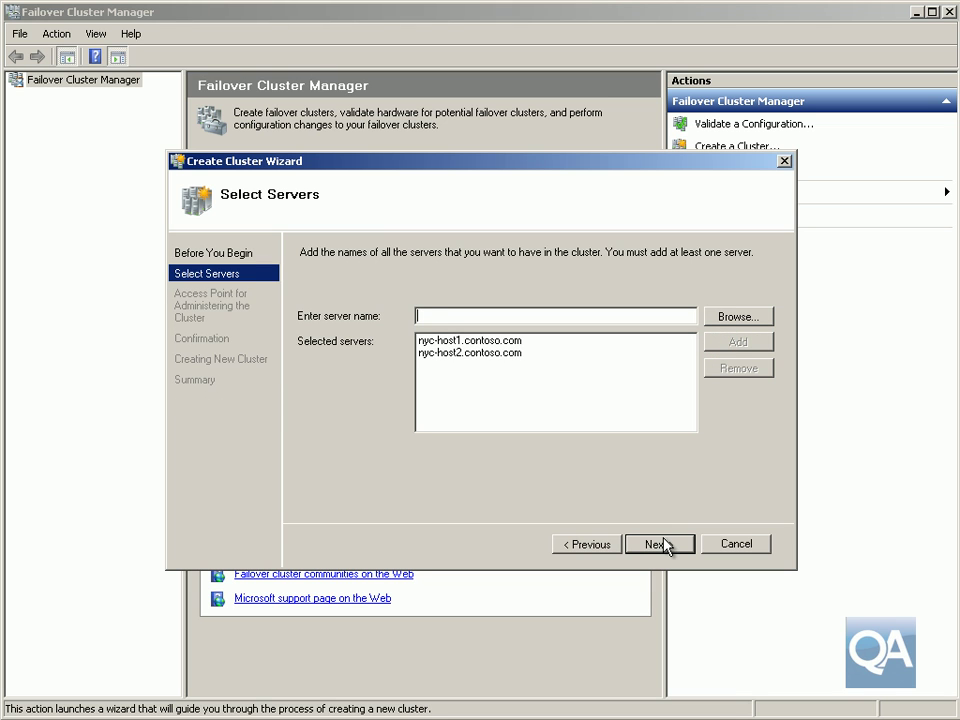
pyautogui.click(660, 544)
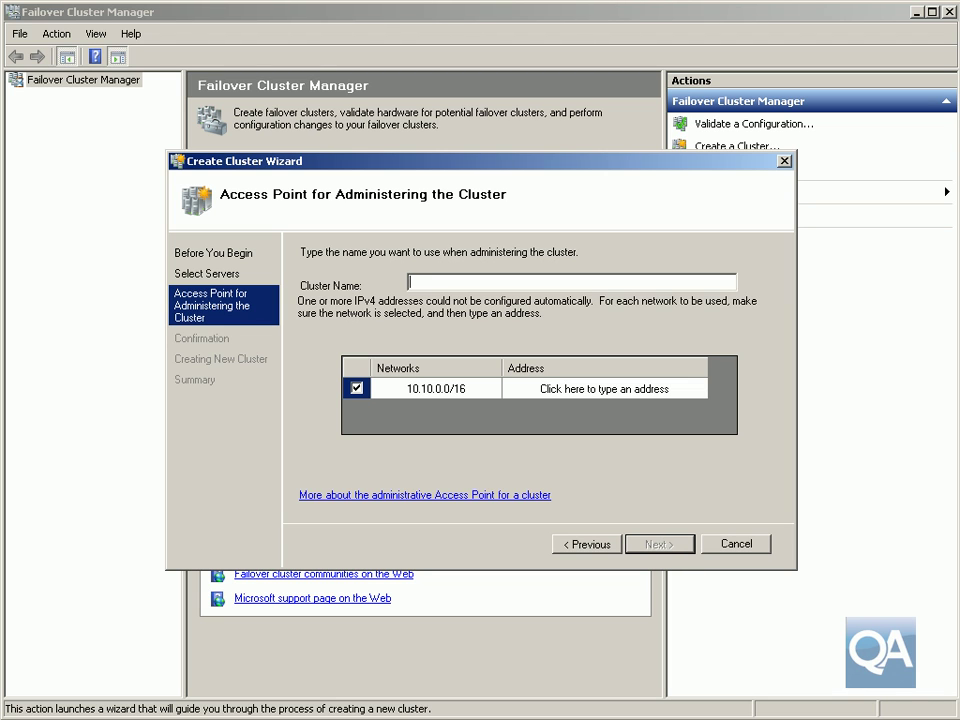
# Step: Name the cluster NYC-HVCluster, give it the address 10.10.0.90 on the 10.10.0.0/16 network, and create it
pyautogui.write('NYC-HVCluster')
pyautogui.click(568, 389)
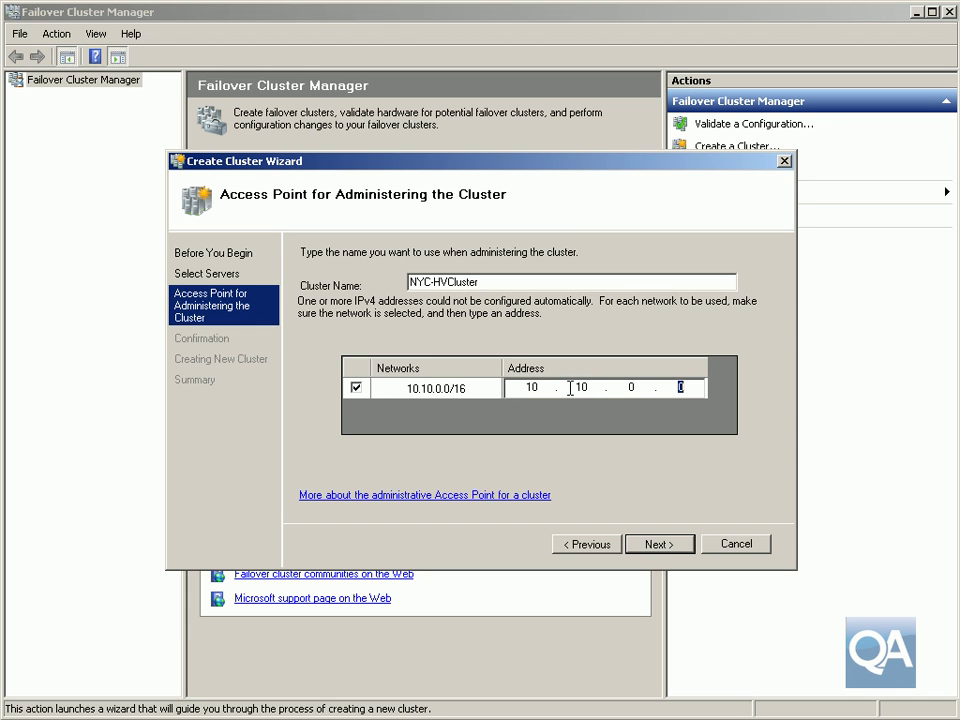
pyautogui.write('90')
pyautogui.click(686, 545)
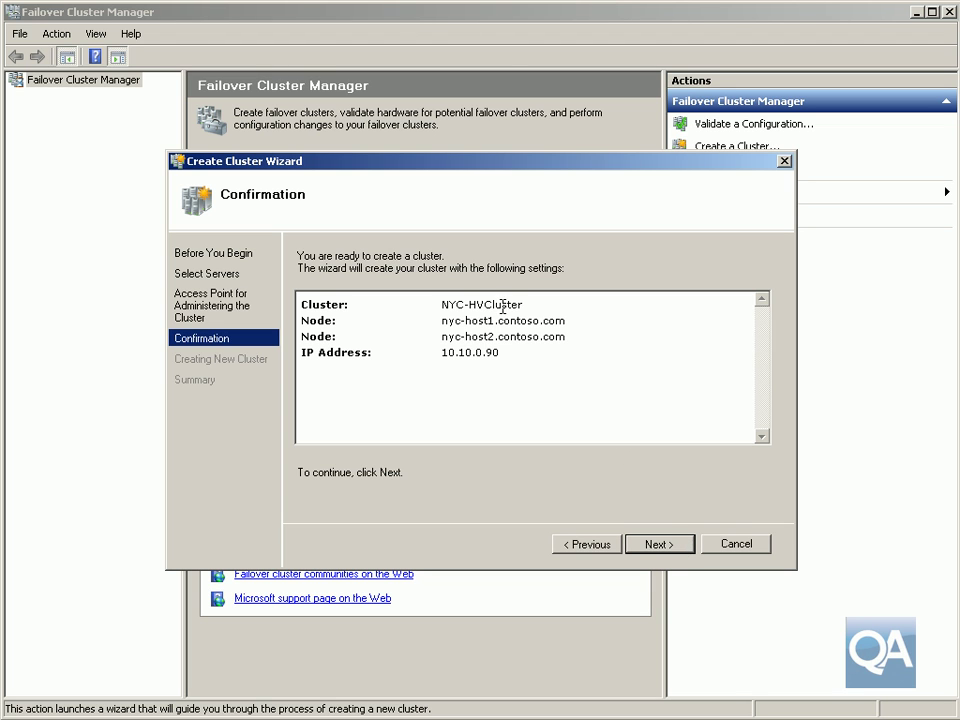
pyautogui.click(662, 544)
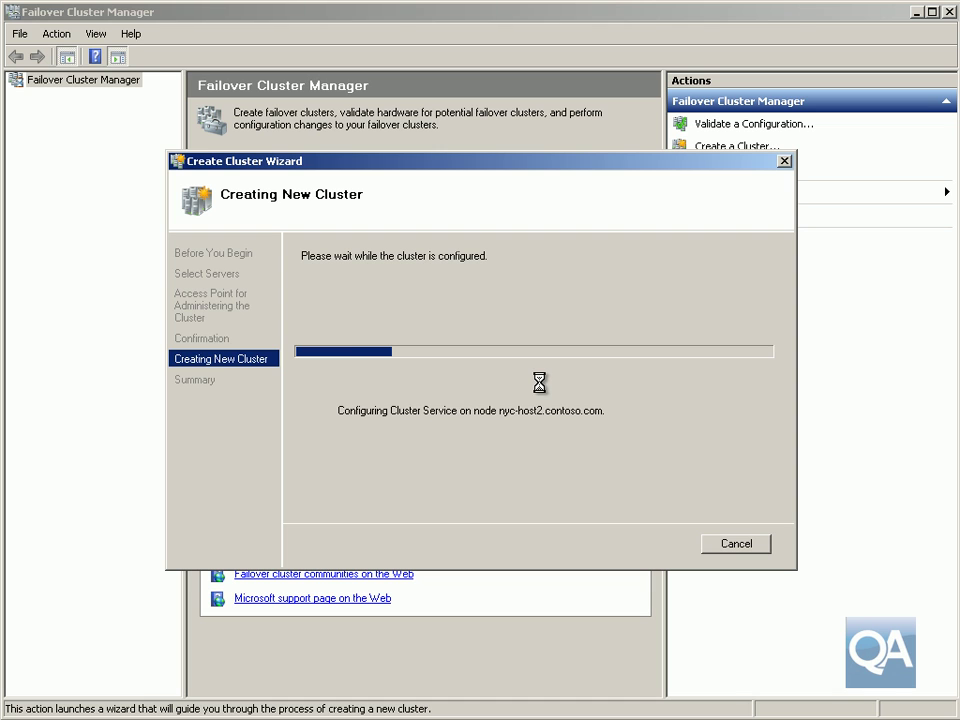